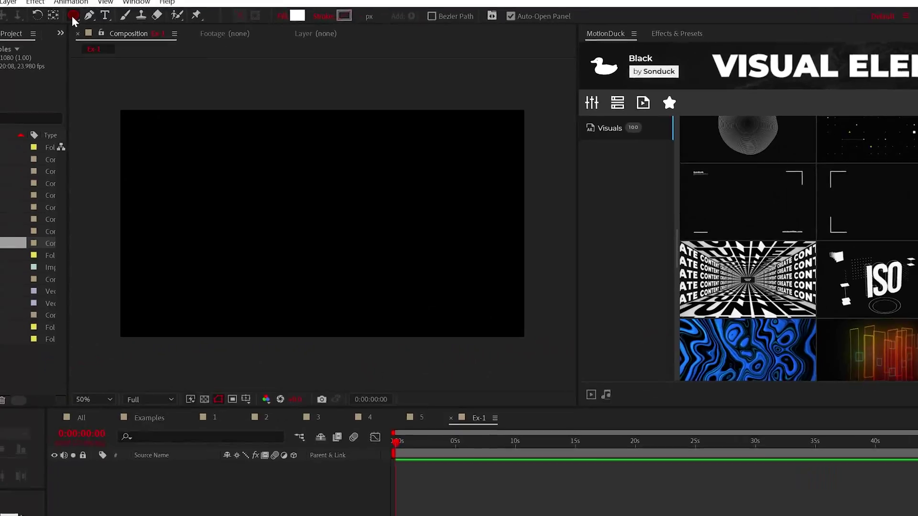
# Draw a large white circle with the Ellipse tool and place it overlapping the composition's upper edge.
pyautogui.moveTo(112, 25); pyautogui.dragTo(157, 68)
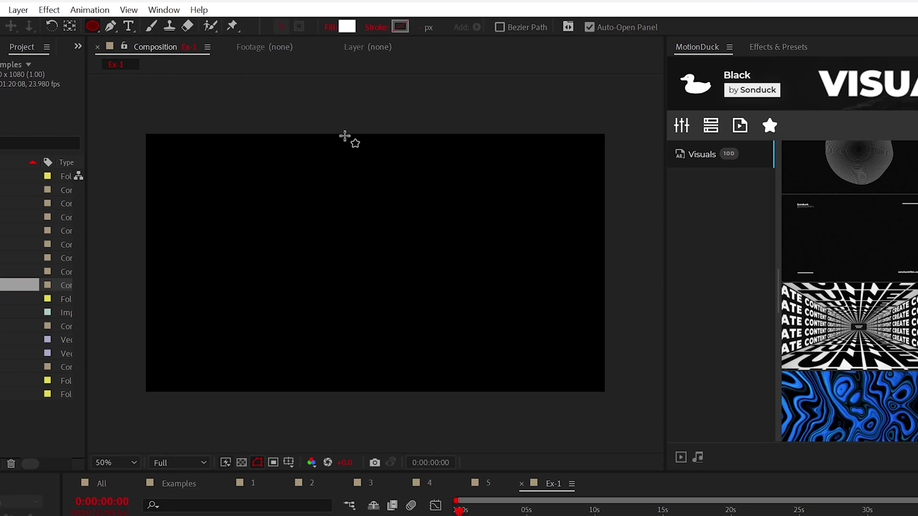
pyautogui.press(',')
pyautogui.moveTo(367, 141); pyautogui.dragTo(534, 283)
pyautogui.press('v')
pyautogui.moveTo(455, 238); pyautogui.dragTo(433, 201)
# Draw a larger second white circle and place it so only its upper cap rises above the composition's lower edge.
pyautogui.press('q')
pyautogui.moveTo(353, 307); pyautogui.dragTo(560, 515)
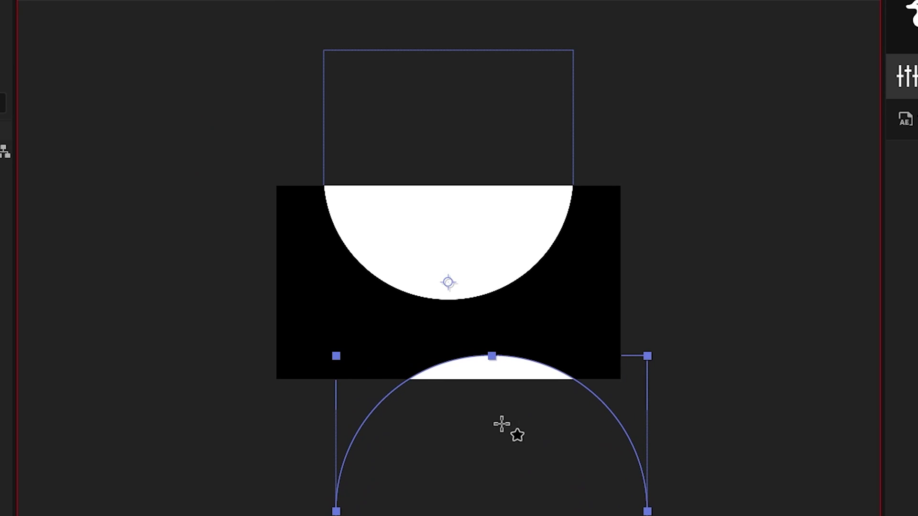
pyautogui.press('v')
pyautogui.moveTo(488, 381); pyautogui.dragTo(434, 355)
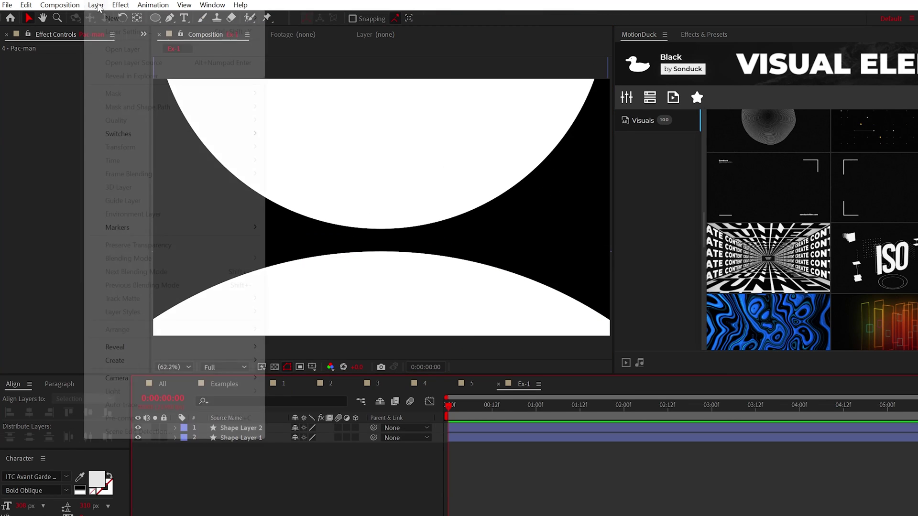
# Create a new solid layer named BG.
pyautogui.click(96, 5)
pyautogui.moveTo(87, 17)
pyautogui.click(324, 33)
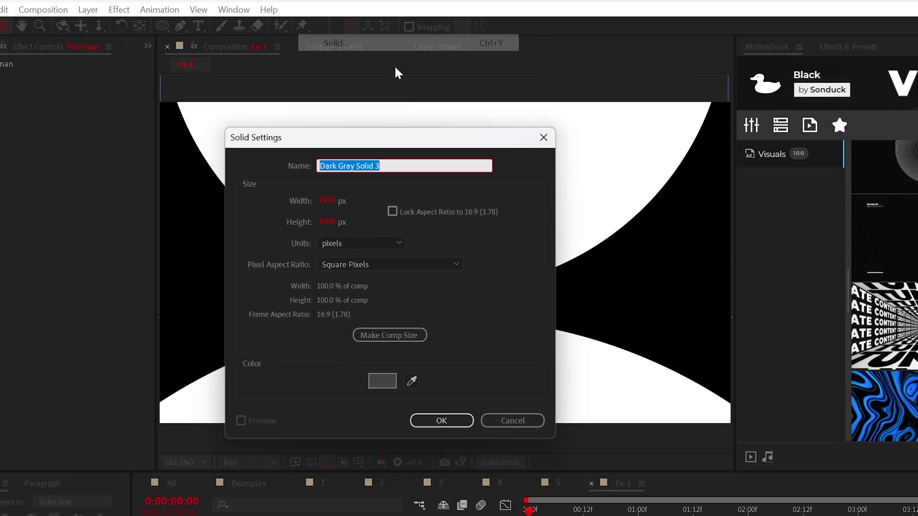
pyautogui.write('BG')
pyautogui.click(443, 423)
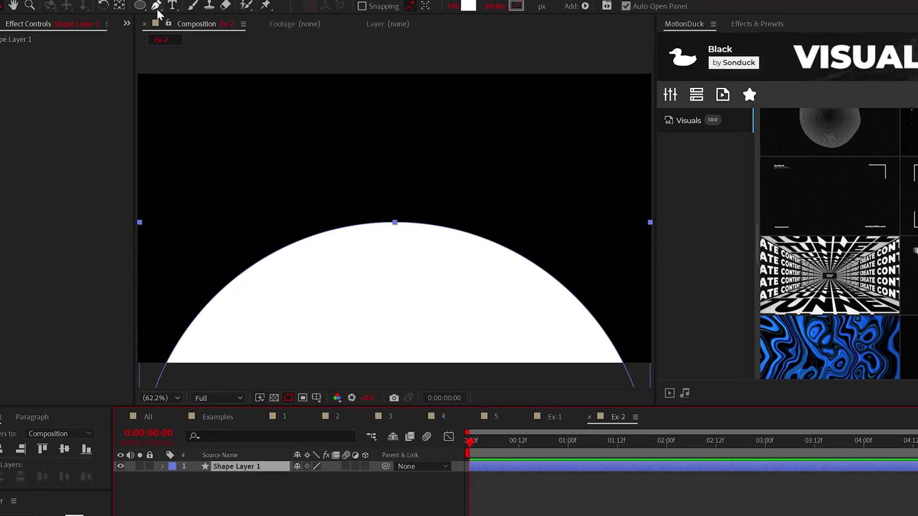
# Draw a short vertical line with a thin white stroke above the large circle, as a separate shape layer.
pyautogui.click(157, 6)
pyautogui.click(396, 7)
pyautogui.click(357, 46)
pyautogui.press('Return')
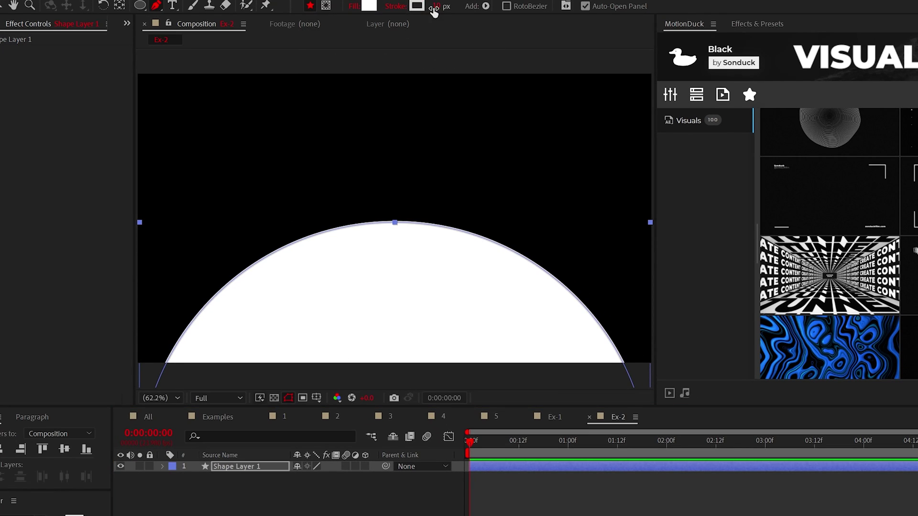
pyautogui.press('F2')
pyautogui.click(401, 93)
pyautogui.click(402, 159)
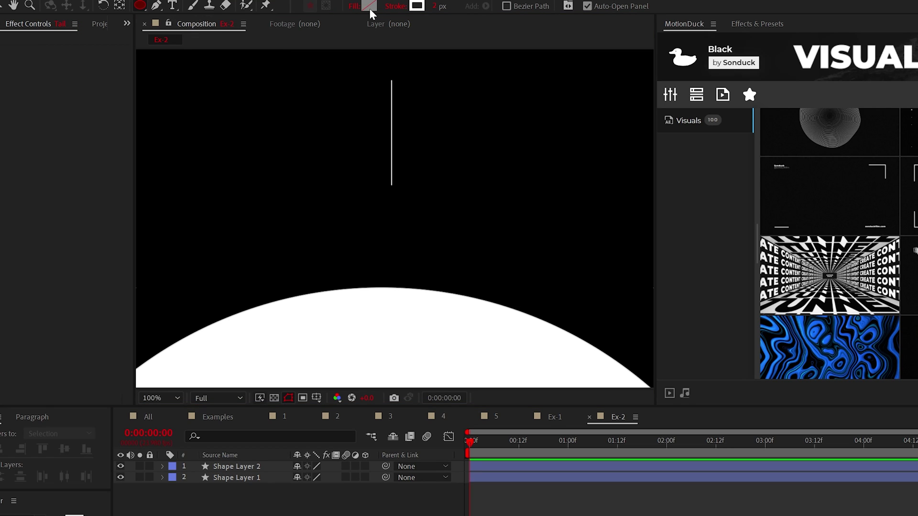
# Draw a small circle with a white FFFFFF fill at the lower end of the vertical line.
pyautogui.click(369, 6)
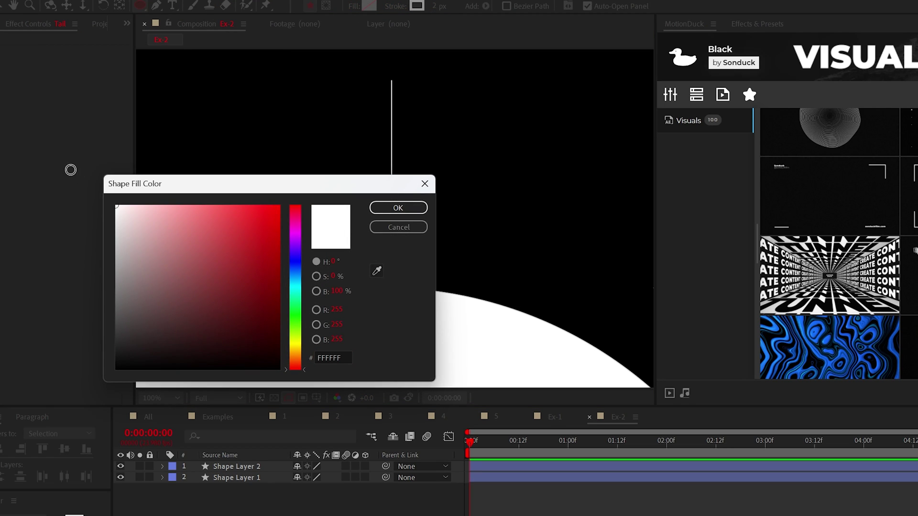
pyautogui.press('Return')
pyautogui.moveTo(391, 184); pyautogui.dragTo(391, 197)
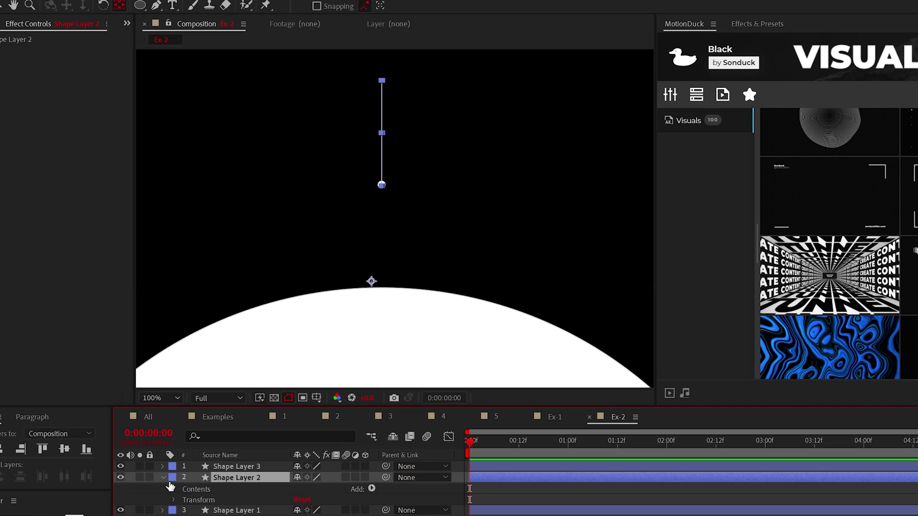
# Taper the start of the vertical line's stroke so it reads as a tail for the small circle.
pyautogui.click(174, 488)
pyautogui.click(186, 499)
pyautogui.click(219, 392)
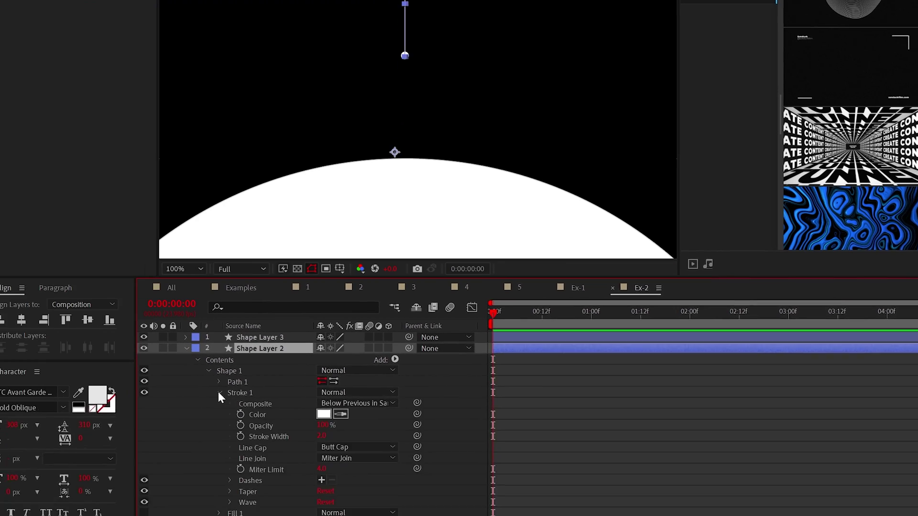
pyautogui.click(239, 436)
pyautogui.moveTo(337, 459); pyautogui.dragTo(375, 462)
pyautogui.click(314, 89)
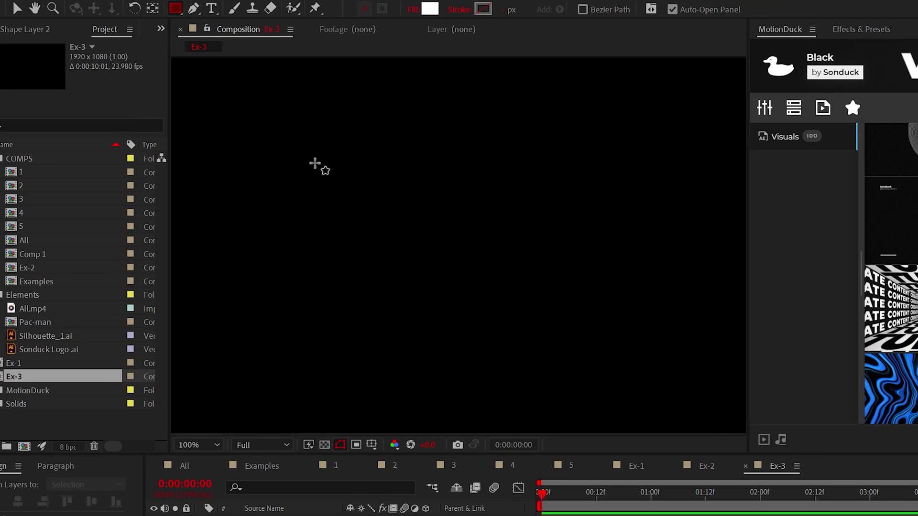
# Draw a tall white rectangle in the Ex-3 composition and place a duplicate of it directly underneath.
pyautogui.moveTo(295, 154)
pyautogui.mouseDown()
pyautogui.moveTo(350, 299)
pyautogui.moveTo(369, 303)
pyautogui.mouseUp()
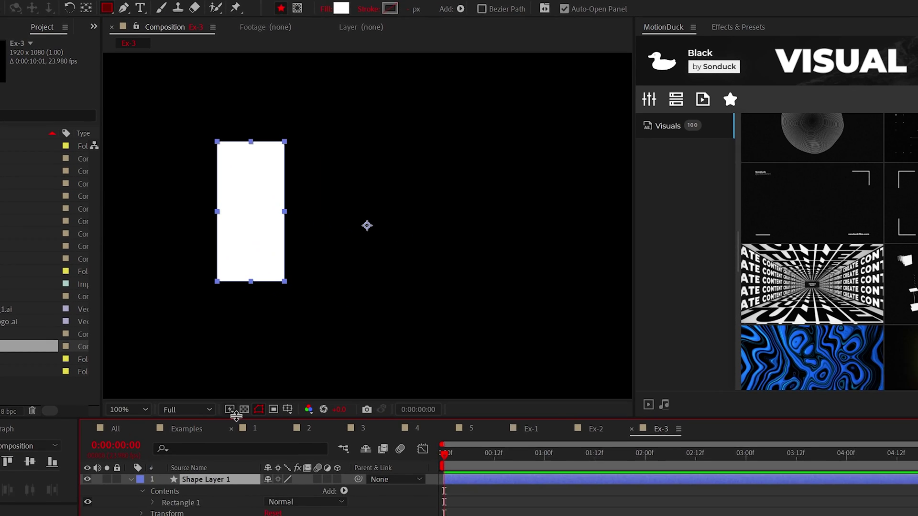
pyautogui.hotkey('ctrl', 'd')
pyautogui.press('v')
pyautogui.moveTo(252, 212); pyautogui.dragTo(233, 341)
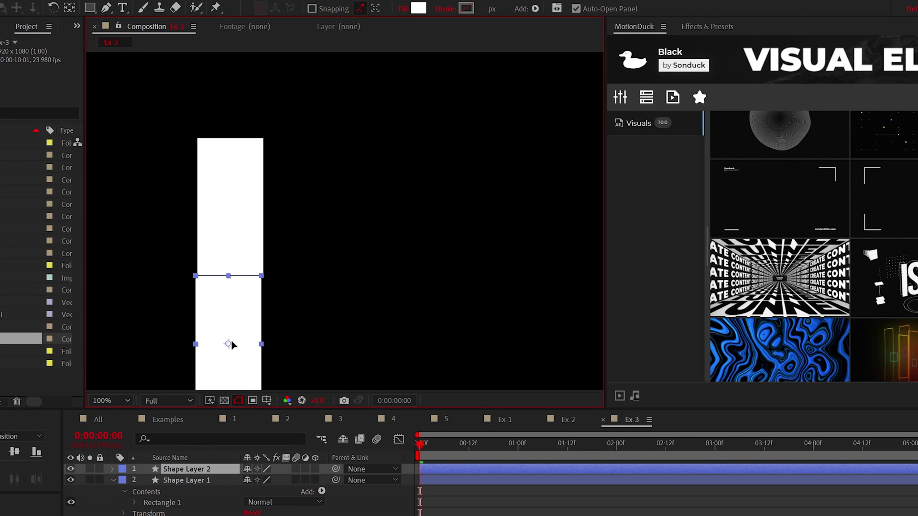
# Convert the duplicate rectangle to a Bezier path and shift its two bottom corners sideways to slant it like a shadow.
pyautogui.click(113, 469)
pyautogui.click(136, 492)
pyautogui.rightClick(177, 424)
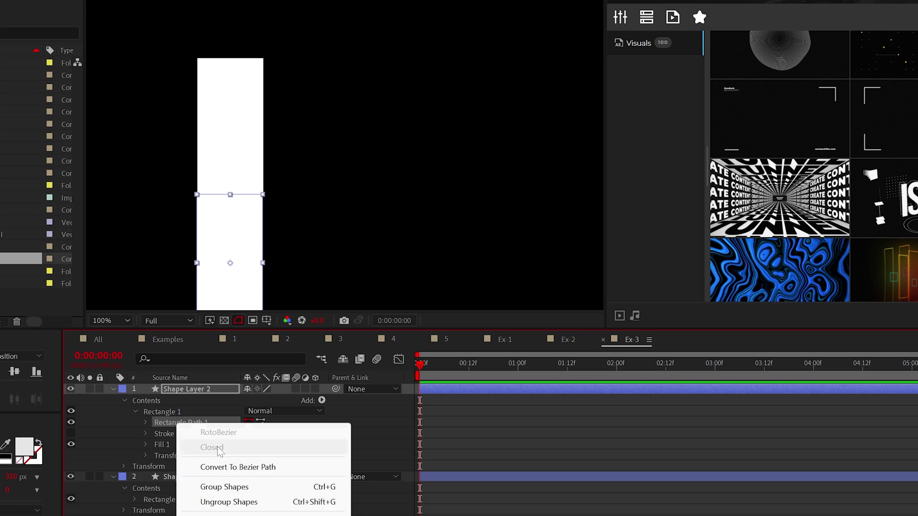
pyautogui.click(205, 465)
pyautogui.click(209, 258)
pyautogui.keyDown('shift'); pyautogui.click(274, 257); pyautogui.keyUp('shift')
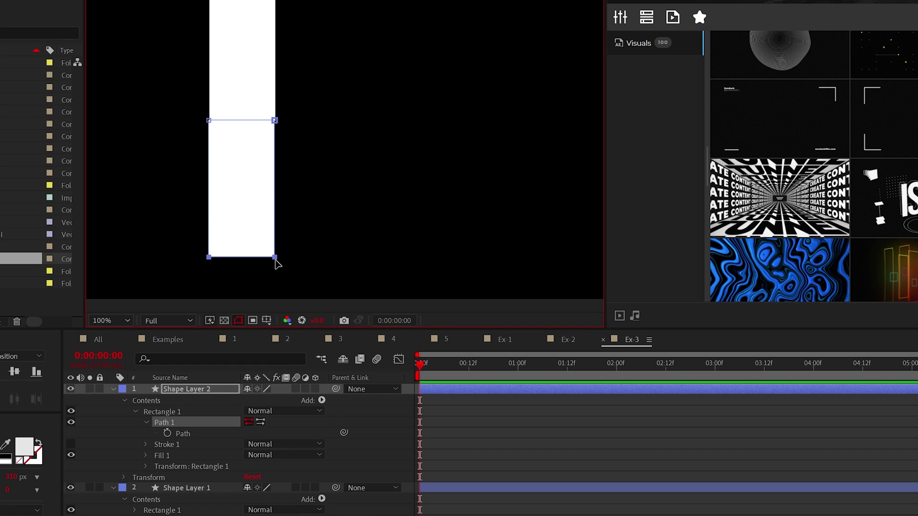
pyautogui.moveTo(275, 257); pyautogui.dragTo(409, 291)
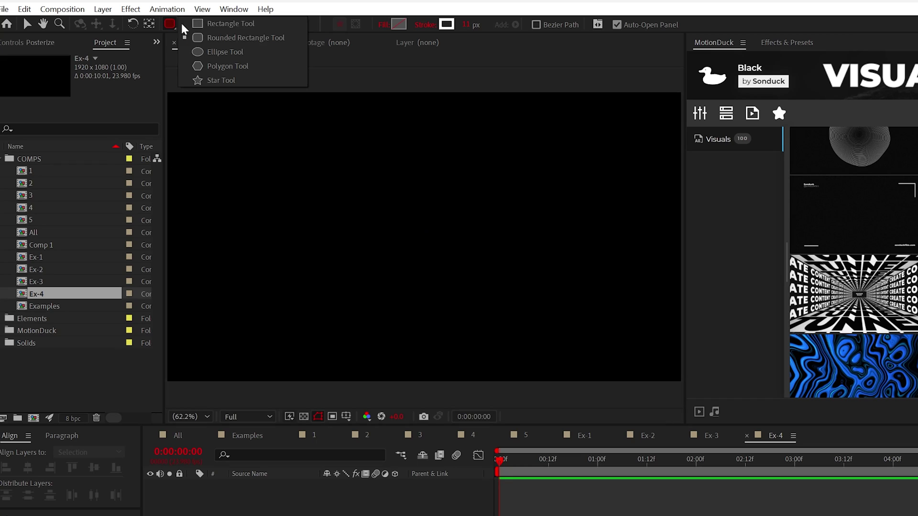
# Draw a tall outlined rectangle running past the bottom of the Ex-4 composition and set its roundness to 427 to form an arch.
pyautogui.click(215, 78)
pyautogui.moveTo(414, 200); pyautogui.dragTo(539, 441)
pyautogui.click(190, 492)
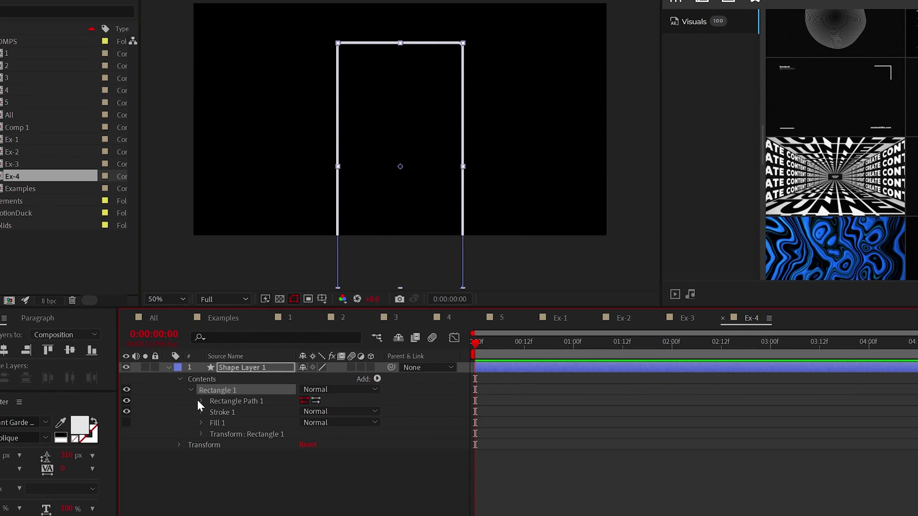
pyautogui.click(202, 401)
pyautogui.moveTo(308, 432); pyautogui.dragTo(364, 432)
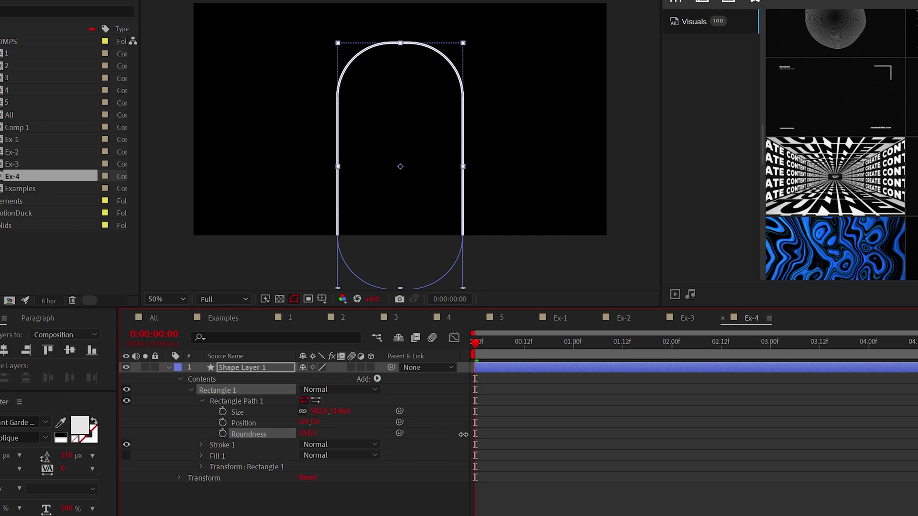
pyautogui.click(453, 222)
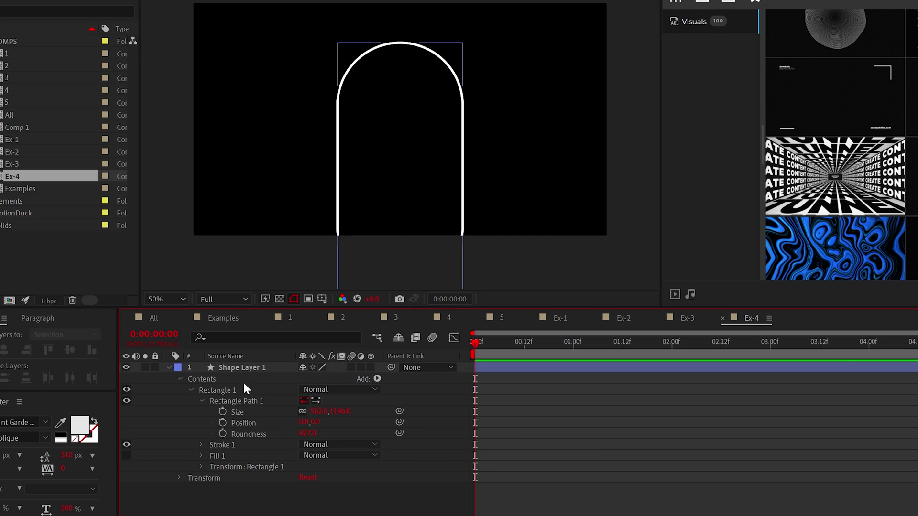
# Add a Repeater to the arch layer and set the repeater's horizontal position to 0.
pyautogui.click(191, 390)
pyautogui.click(377, 379)
pyautogui.click(337, 515)
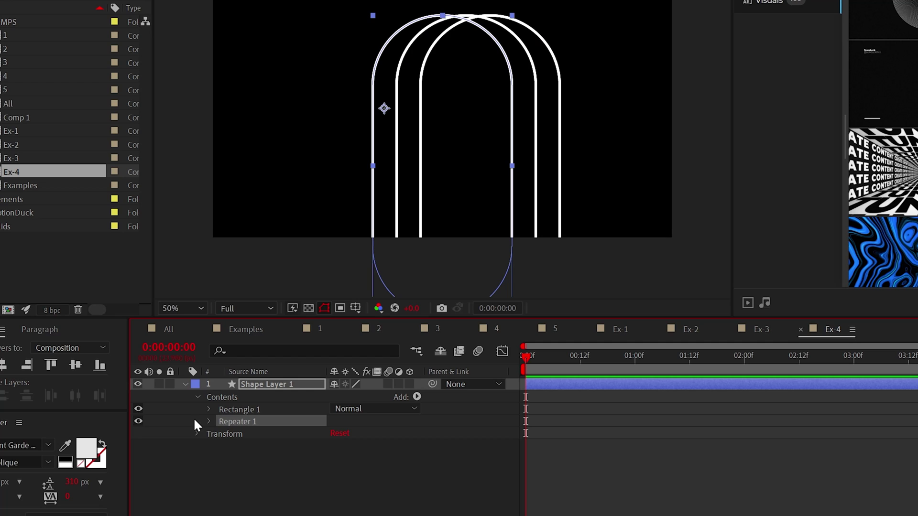
pyautogui.click(209, 422)
pyautogui.click(220, 469)
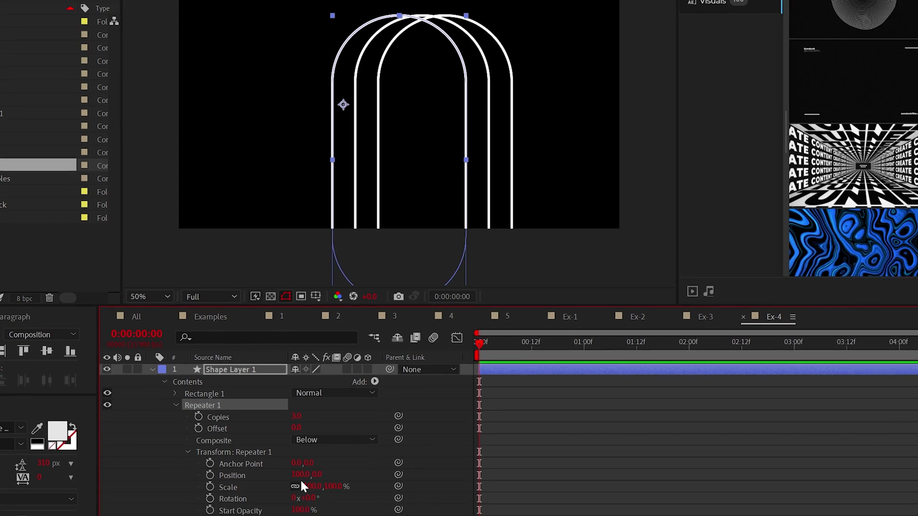
pyautogui.click(226, 447)
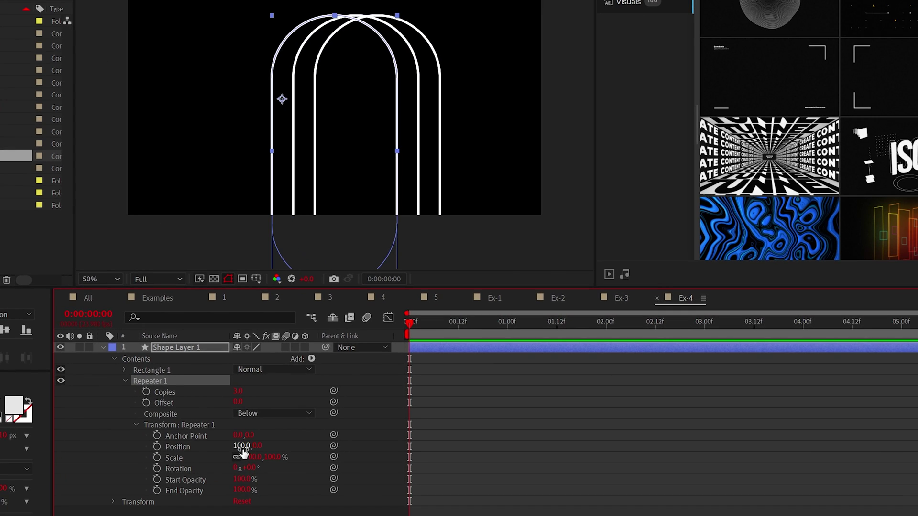
pyautogui.write('200')
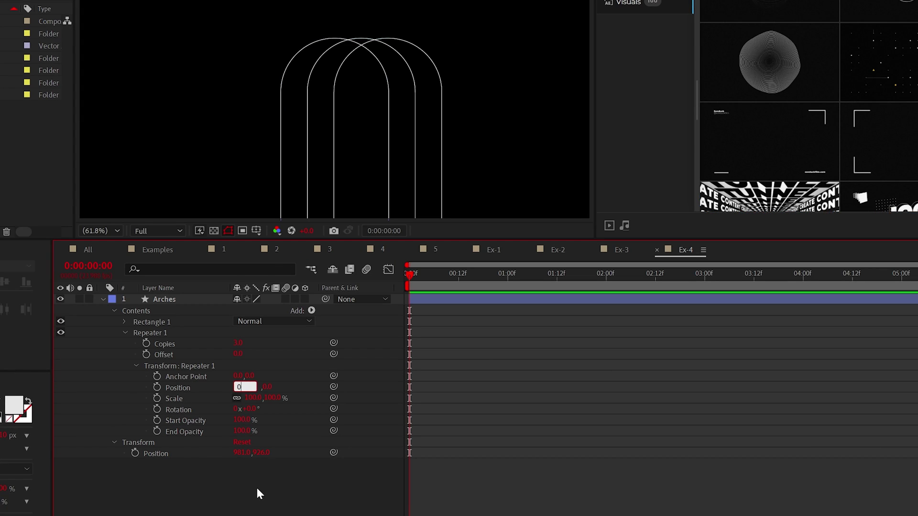
pyautogui.press('Return')
# Build a tunnel from the repeater with 105% scale, reduced start opacity, 62 copies, an offset of -23 and a shifted anchor point.
pyautogui.moveTo(253, 398); pyautogui.dragTo(257, 403)
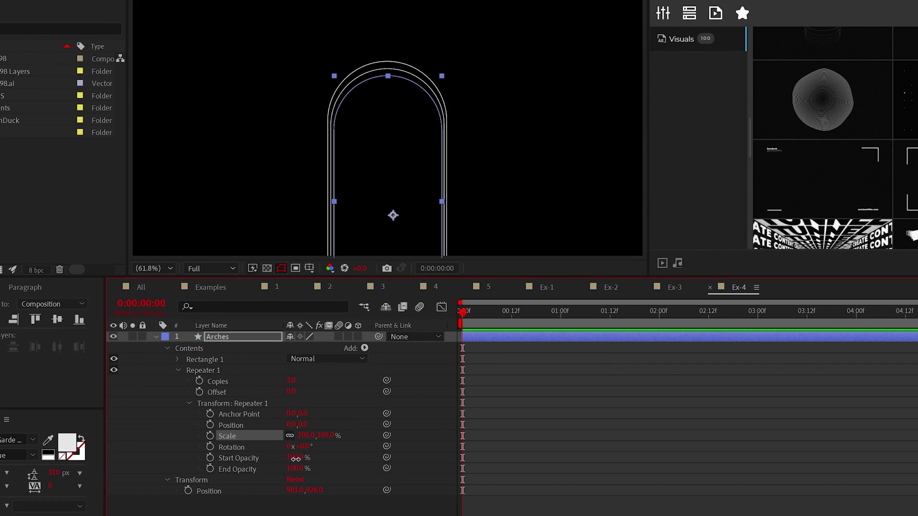
pyautogui.moveTo(296, 459); pyautogui.dragTo(277, 461)
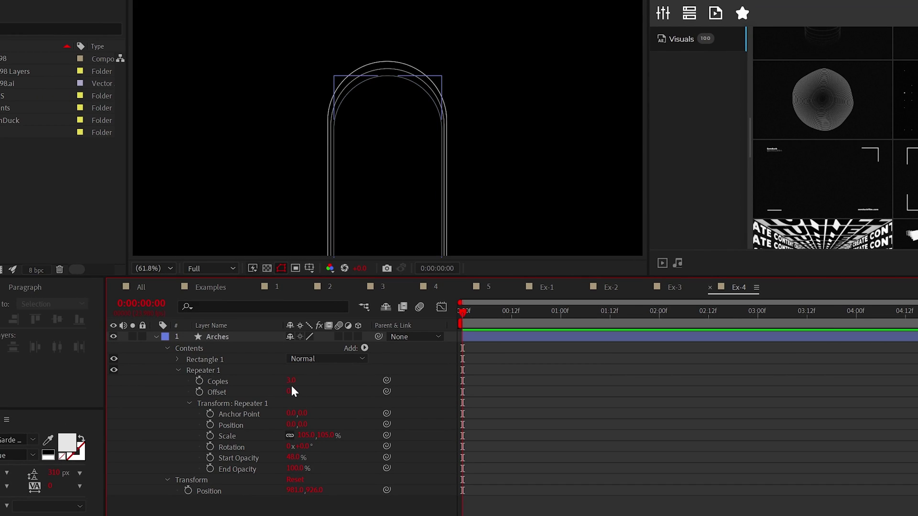
pyautogui.moveTo(291, 381)
pyautogui.mouseDown()
pyautogui.moveTo(314, 381)
pyautogui.moveTo(277, 394)
pyautogui.moveTo(300, 381)
pyautogui.mouseUp()
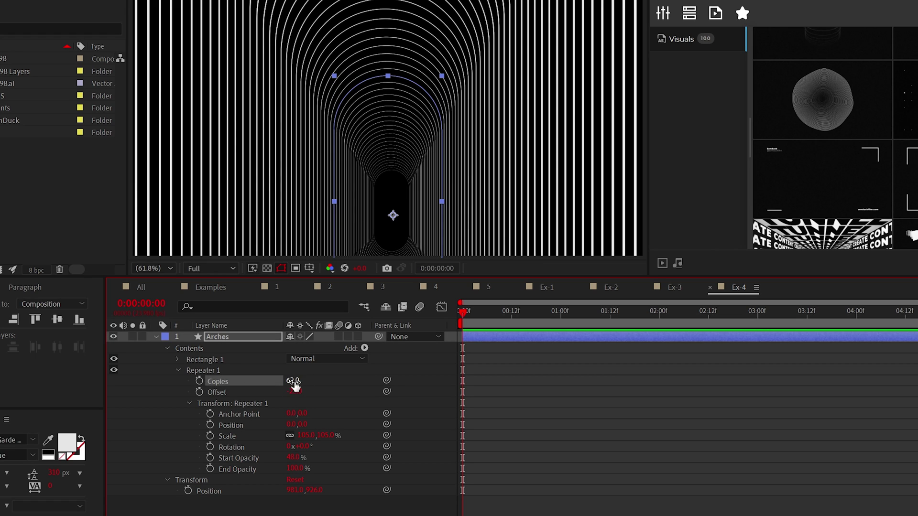
pyautogui.moveTo(284, 412); pyautogui.dragTo(280, 413)
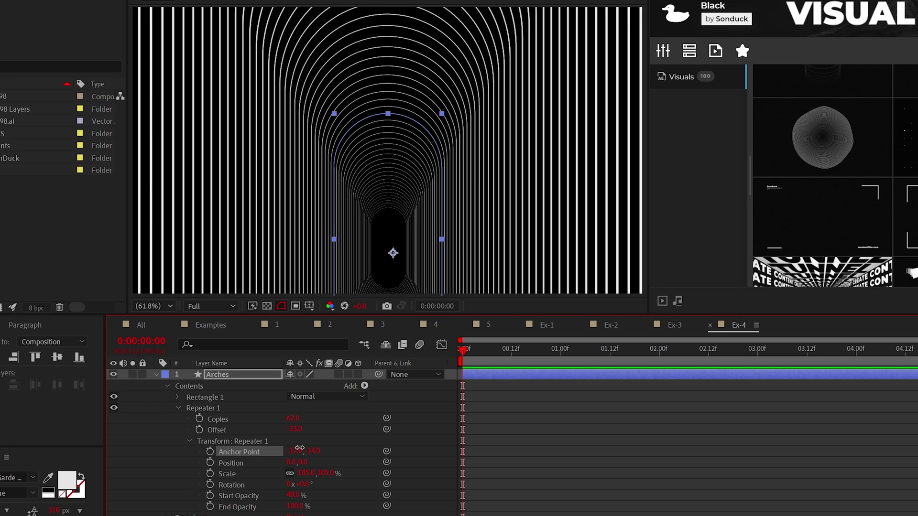
pyautogui.moveTo(299, 448); pyautogui.dragTo(263, 450)
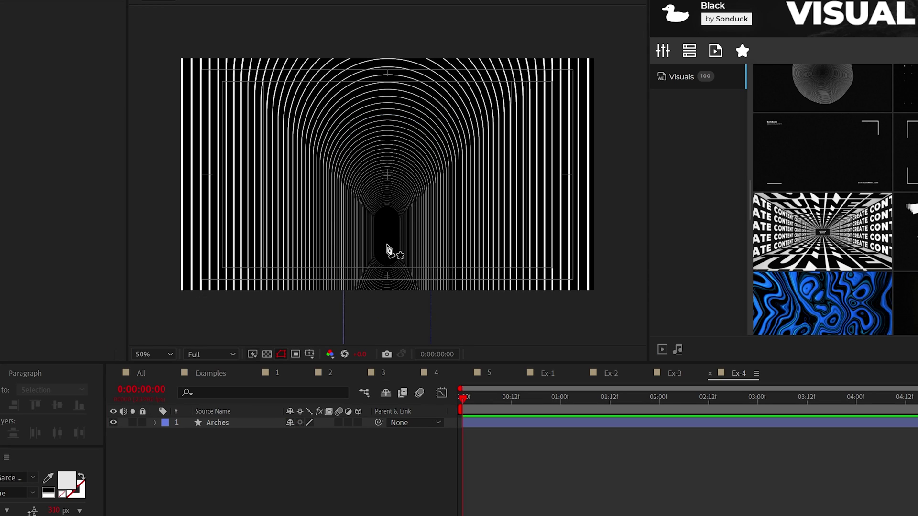
# Draw a vertical black line from inside the tunnel opening to below the frame and widen its stroke to about 1728.
pyautogui.click(387, 245)
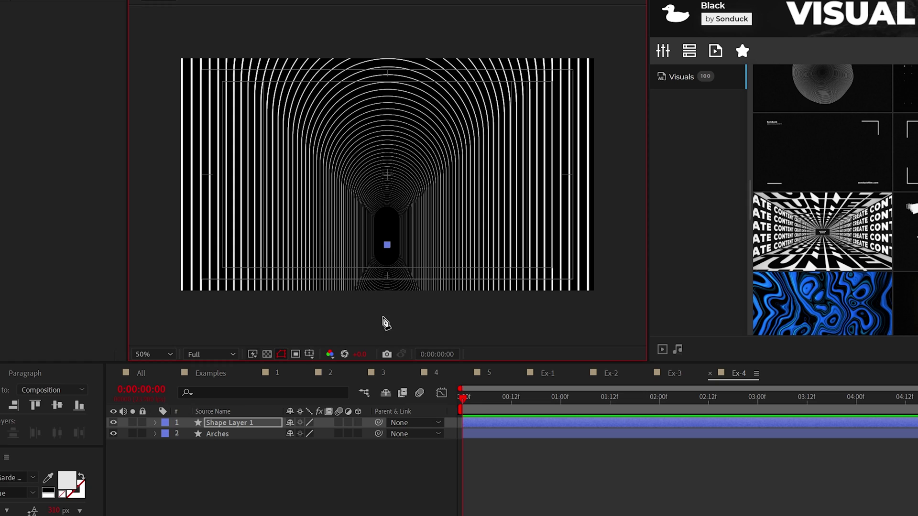
pyautogui.click(387, 340)
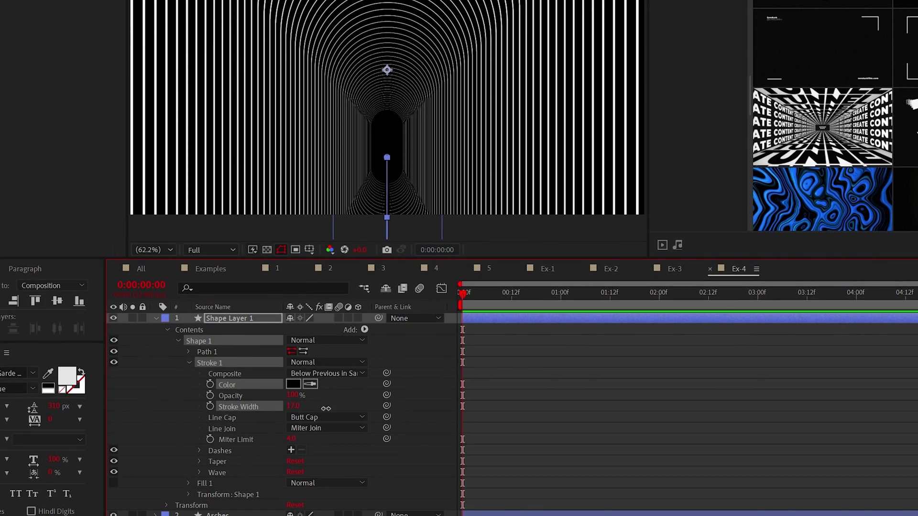
pyautogui.moveTo(295, 406); pyautogui.dragTo(705, 395)
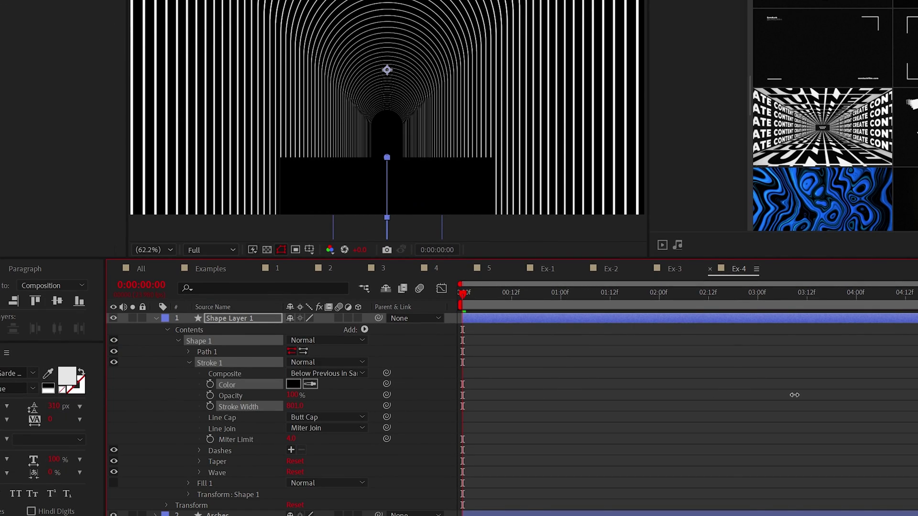
pyautogui.moveTo(814, 394); pyautogui.dragTo(917, 394)
# Set the black line's taper start length to 100% to form a receding floor, and check it against the transparency grid.
pyautogui.moveTo(295, 482); pyautogui.dragTo(375, 490)
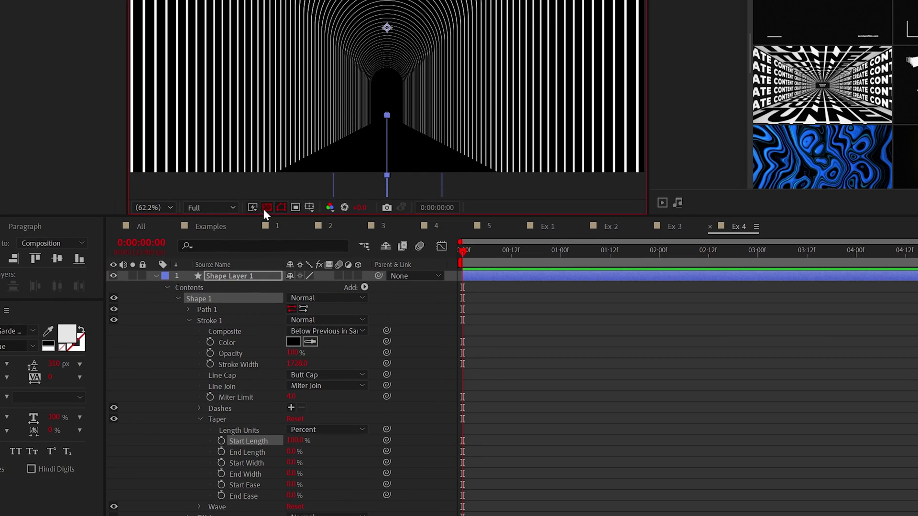
pyautogui.click(267, 207)
pyautogui.click(266, 207)
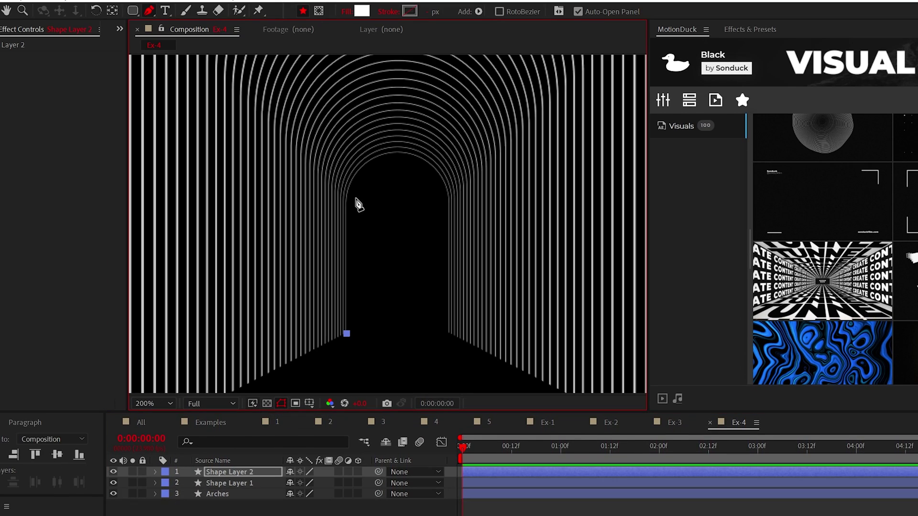
# Trace the tunnel's innermost arch with the Pen tool as a white-filled doorway shape standing on the floor.
pyautogui.click(347, 198)
pyautogui.moveTo(394, 153); pyautogui.dragTo(438, 154)
pyautogui.moveTo(450, 197); pyautogui.dragTo(450, 215)
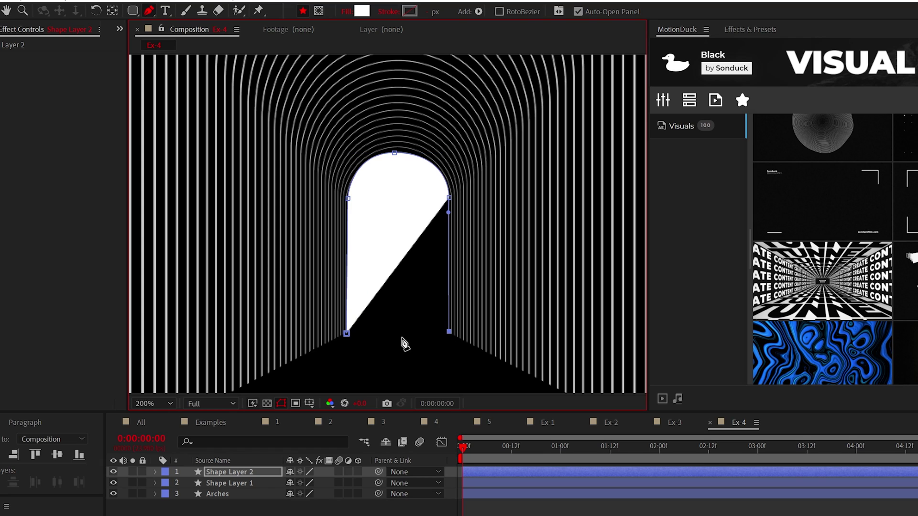
pyautogui.click(450, 334)
pyautogui.click(153, 403)
pyautogui.click(143, 421)
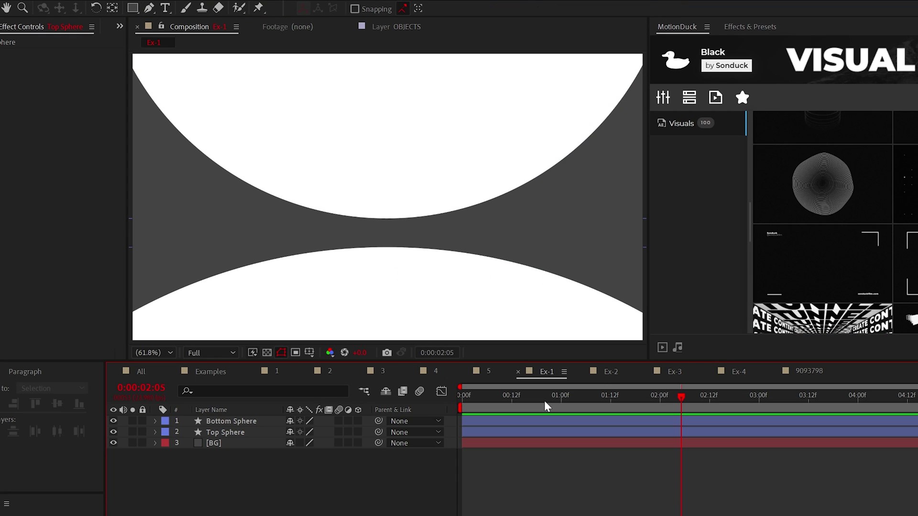
# Review the flat Ex-1 to Ex-4 compositions and compare them with the finished example compositions.
pyautogui.click(607, 378)
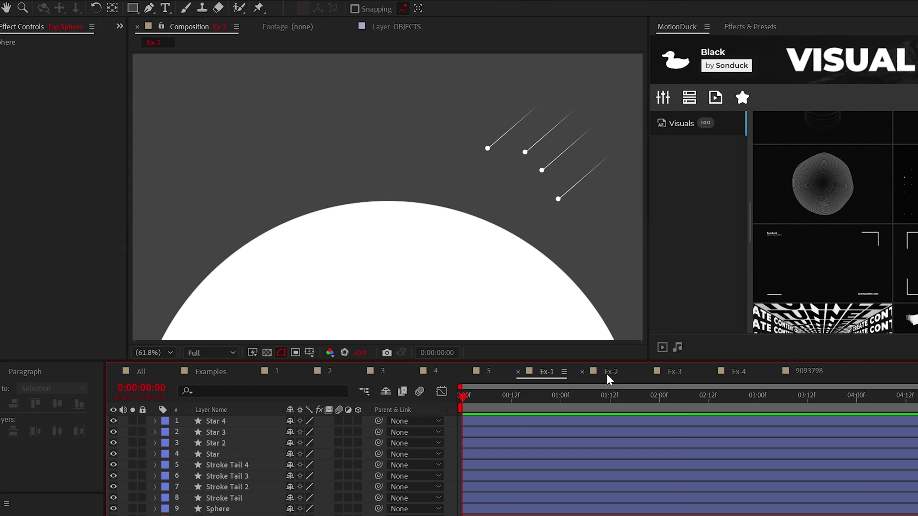
pyautogui.click(674, 374)
pyautogui.click(740, 375)
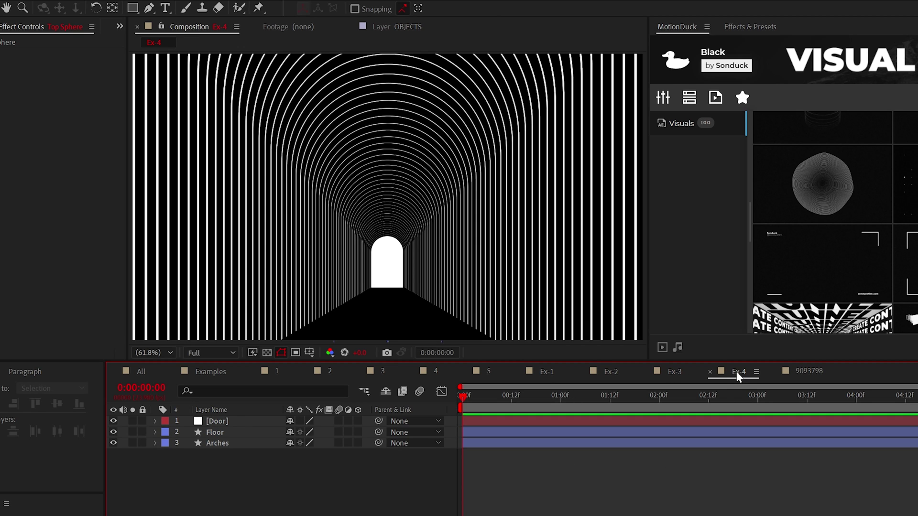
pyautogui.click(546, 372)
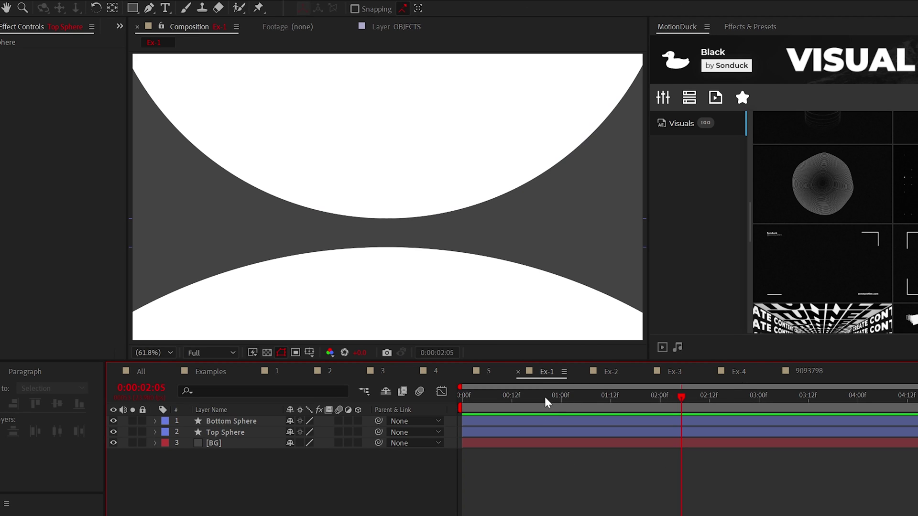
pyautogui.click(606, 374)
pyautogui.click(656, 371)
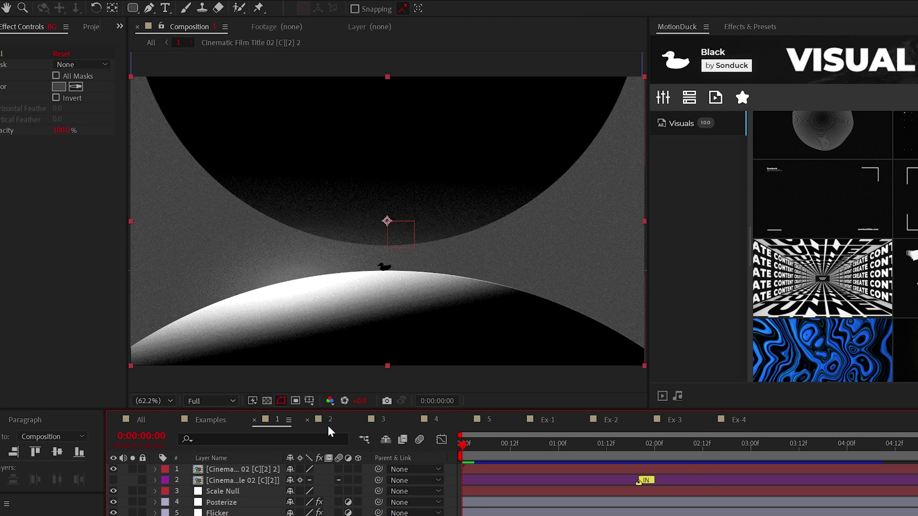
pyautogui.click(330, 419)
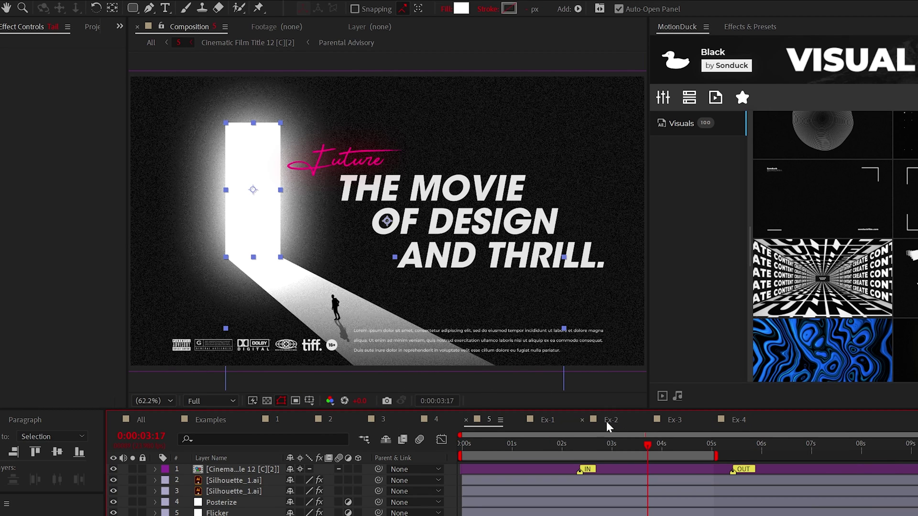
# Apply a Gradient Ramp to Ex-1's Shape Layer 2, starting near the frame's lower centre and ending on the lower sphere's upper-left slope.
pyautogui.click(550, 425)
pyautogui.click(94, 10)
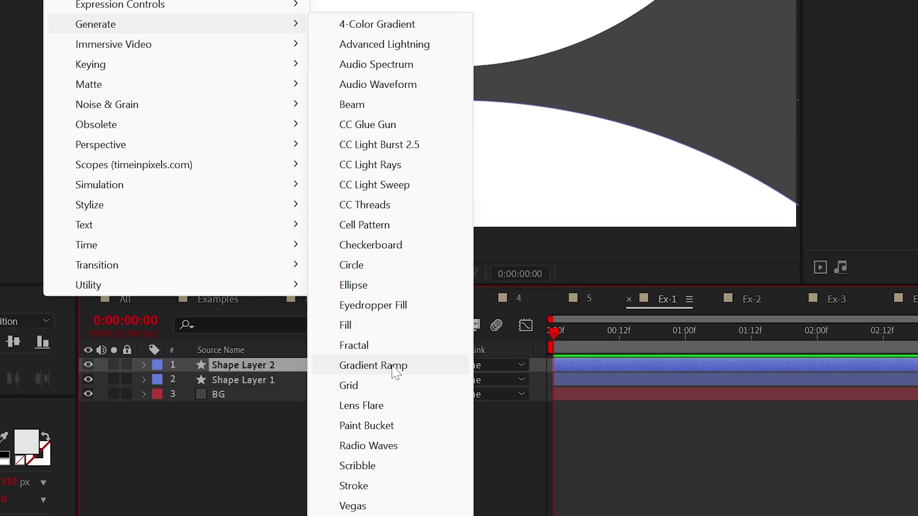
pyautogui.click(325, 487)
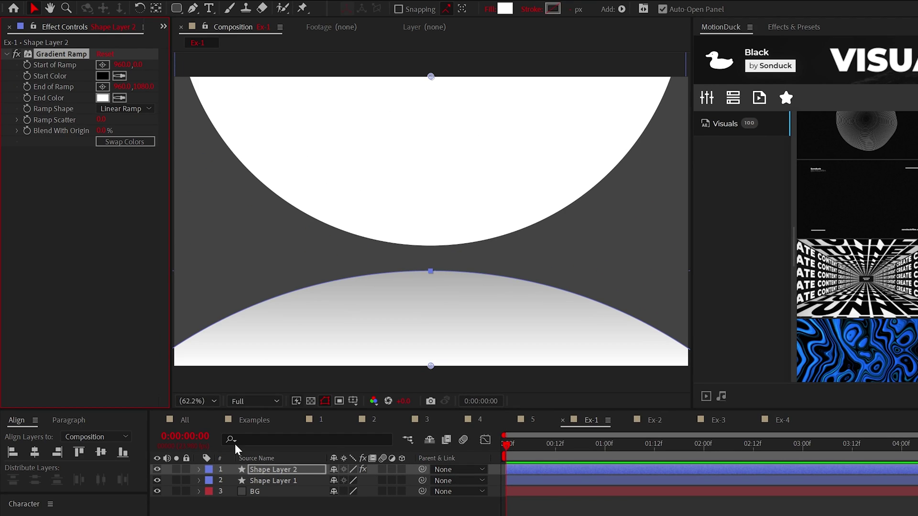
pyautogui.click(102, 64)
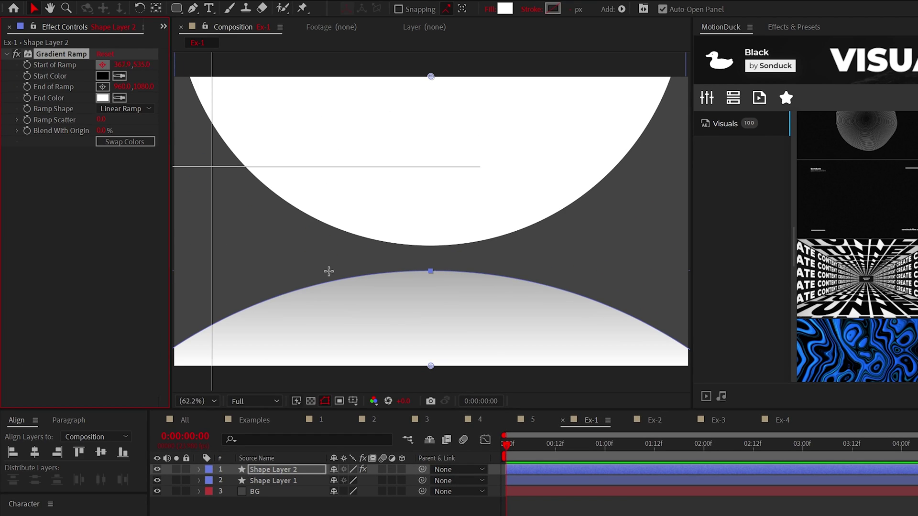
pyautogui.click(443, 348)
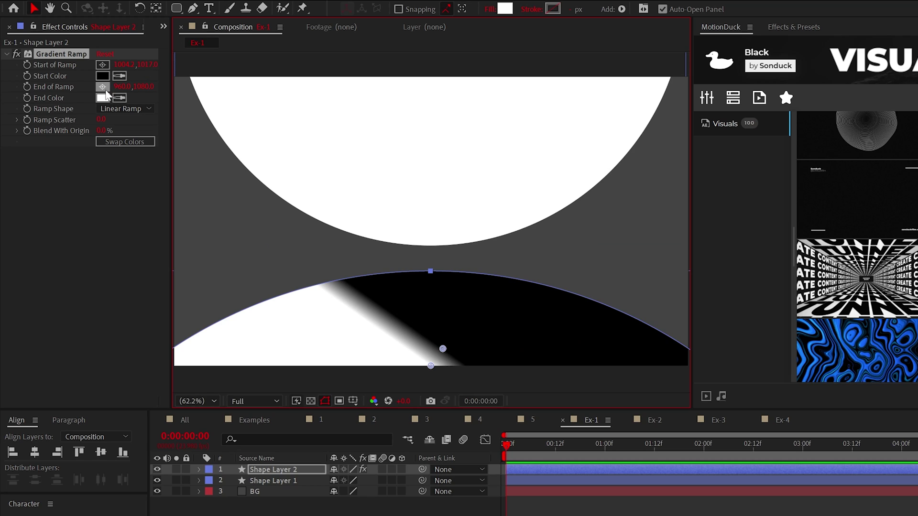
pyautogui.click(104, 90)
pyautogui.click(382, 290)
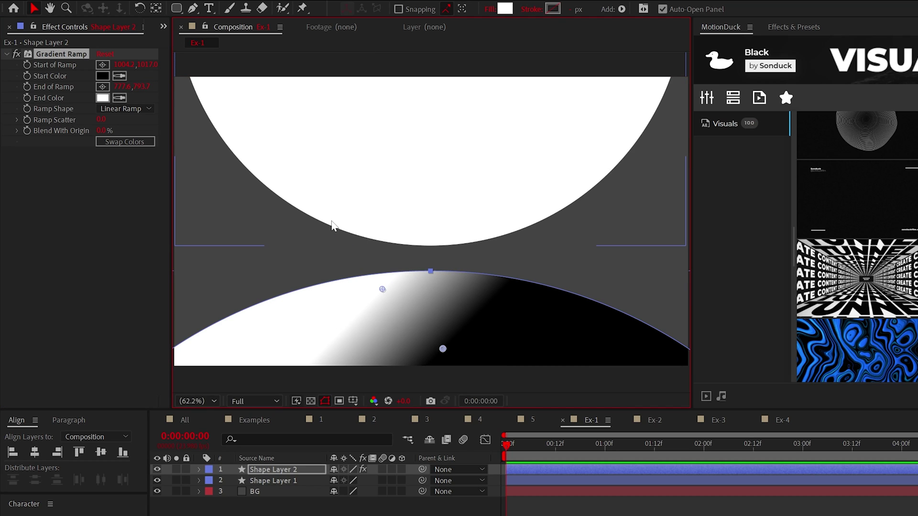
# Refine the lower sphere's ramp so it runs from about 538, 1003 to about 463, 803 on its upper-left edge.
pyautogui.scroll(-1, 332, 221)
pyautogui.moveTo(318, 208); pyautogui.dragTo(440, 218)
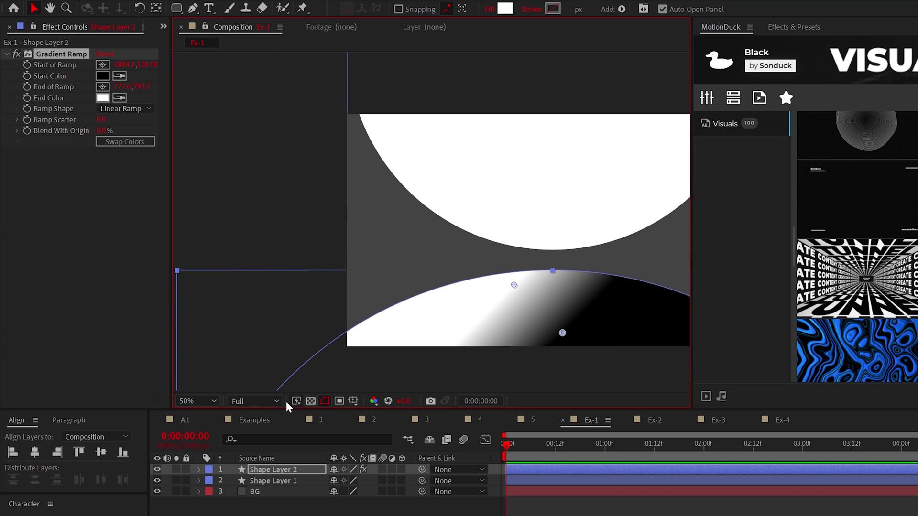
pyautogui.click(190, 402)
pyautogui.click(200, 426)
pyautogui.moveTo(381, 289); pyautogui.dragTo(328, 291)
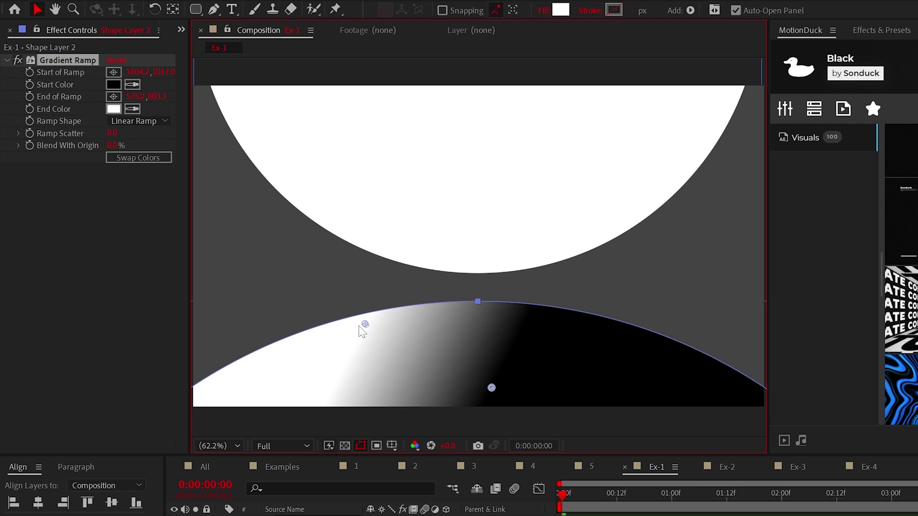
pyautogui.moveTo(359, 327); pyautogui.dragTo(336, 332)
pyautogui.moveTo(476, 389); pyautogui.dragTo(362, 406)
pyautogui.moveTo(334, 330)
pyautogui.mouseDown()
pyautogui.moveTo(321, 331)
pyautogui.moveTo(330, 326)
pyautogui.mouseUp()
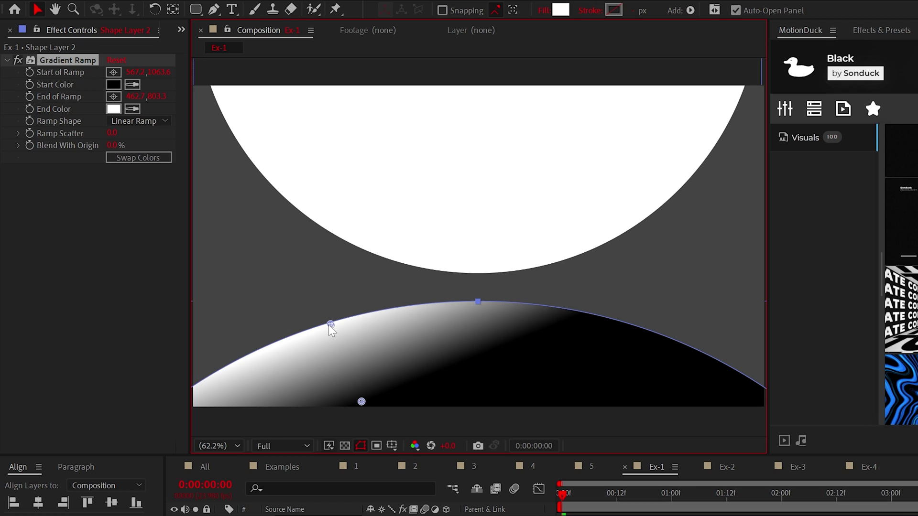
pyautogui.moveTo(362, 402); pyautogui.dragTo(353, 385)
# Paste the Gradient Ramp onto the upper sphere, starting at about 874, 198 and ending near its lowest edge.
pyautogui.click(495, 241)
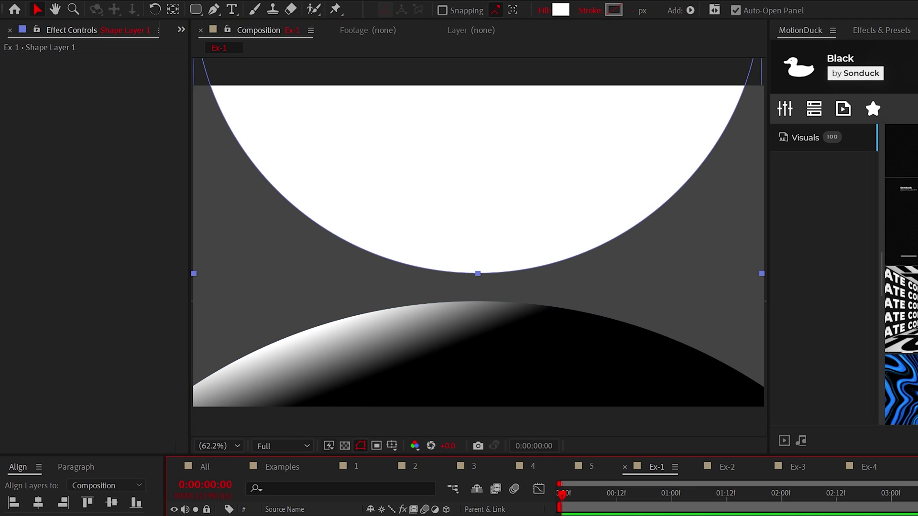
pyautogui.hotkey('ctrl', 'v')
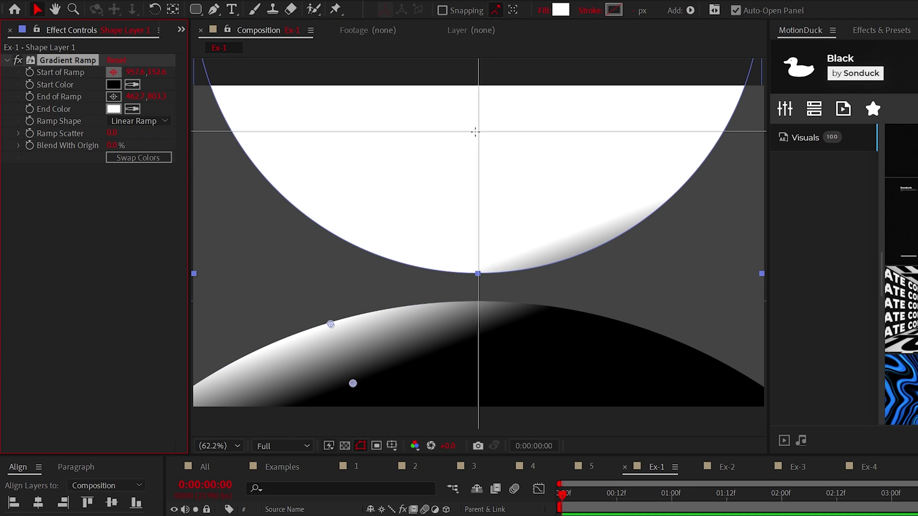
pyautogui.click(452, 143)
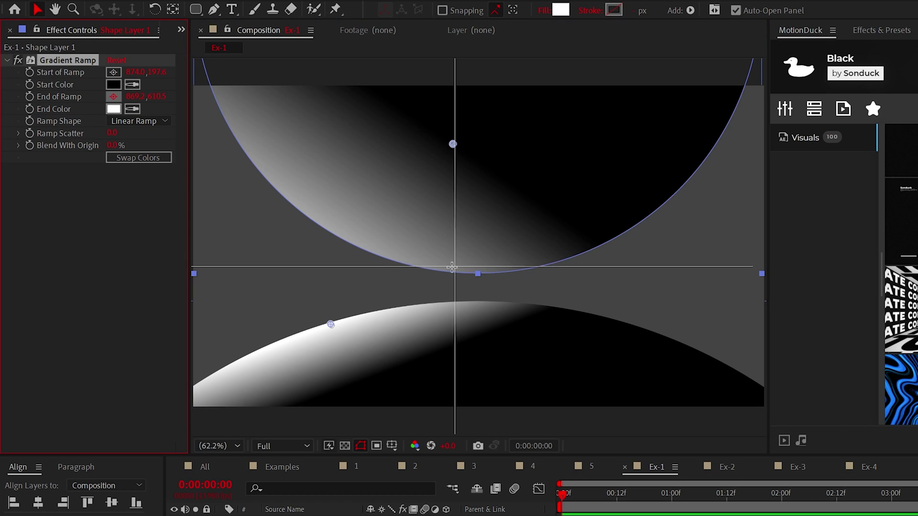
pyautogui.click(452, 268)
pyautogui.moveTo(451, 269); pyautogui.dragTo(441, 269)
# Darken the upper sphere's ramp end color to dark grey and confirm the BG solid's color as 444444.
pyautogui.click(114, 109)
pyautogui.moveTo(50, 382)
pyautogui.mouseDown()
pyautogui.moveTo(27, 397)
pyautogui.moveTo(16, 430)
pyautogui.mouseUp()
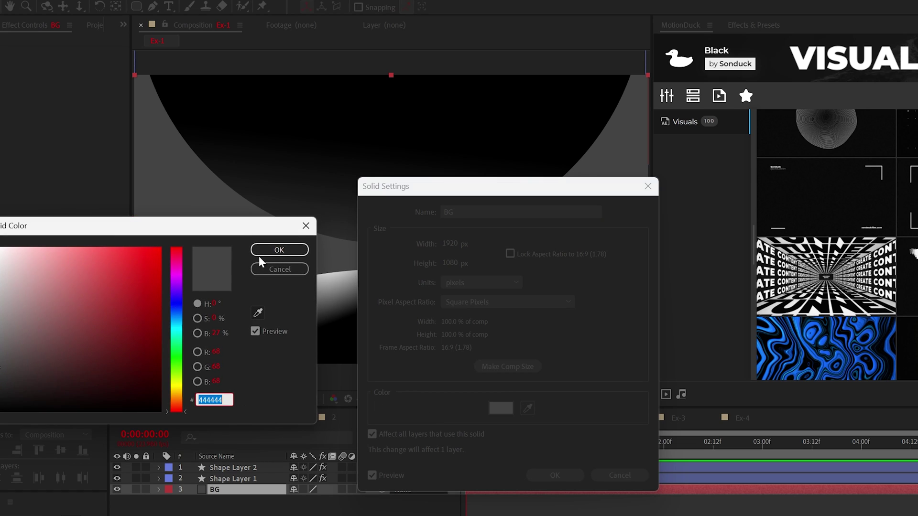
pyautogui.click(260, 253)
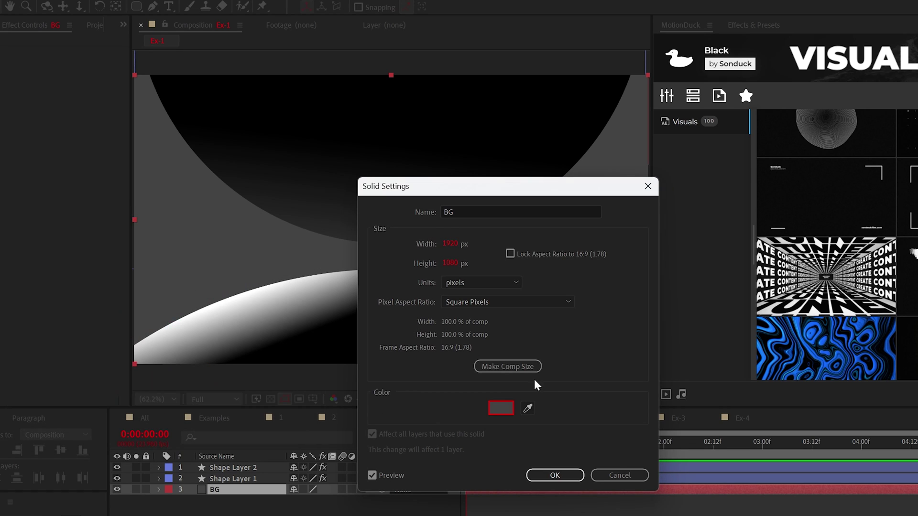
pyautogui.click(557, 478)
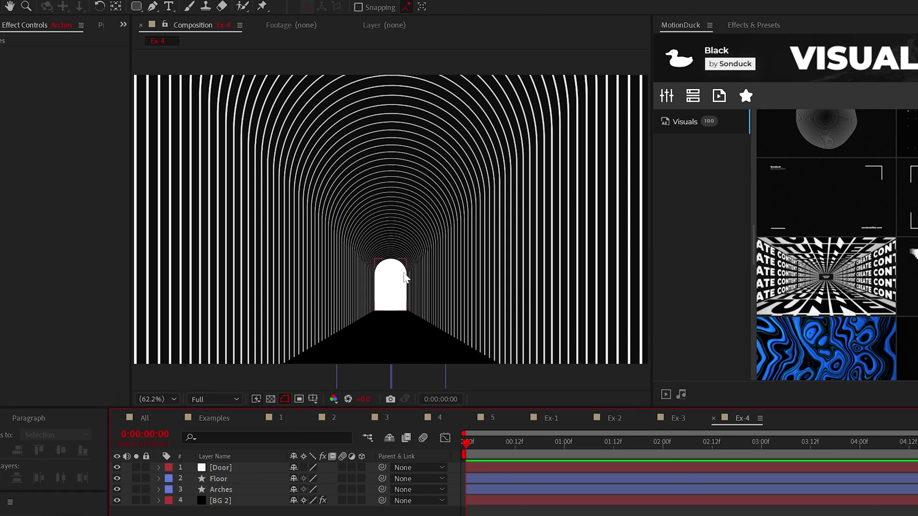
# Apply a Gradient Ramp to Ex-4's Arches layer, set it to Radial Ramp and center its start on the doorway.
pyautogui.click(208, 490)
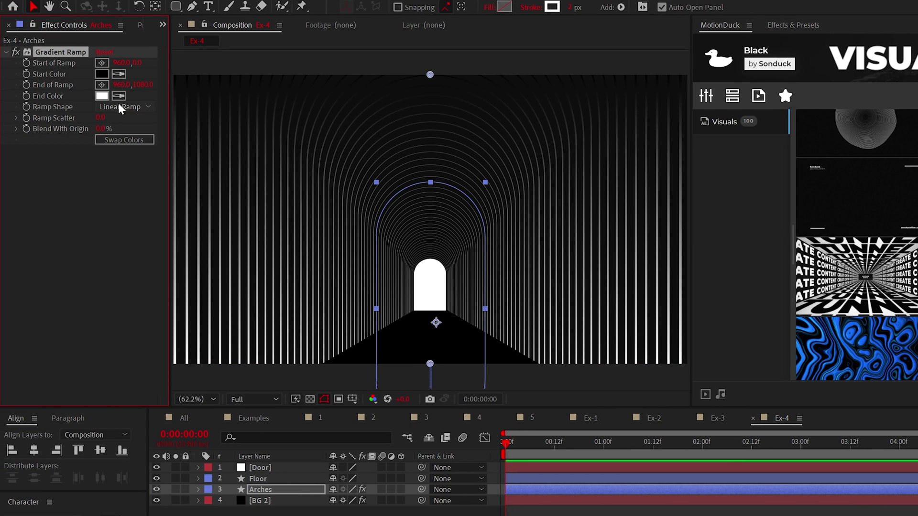
pyautogui.click(120, 105)
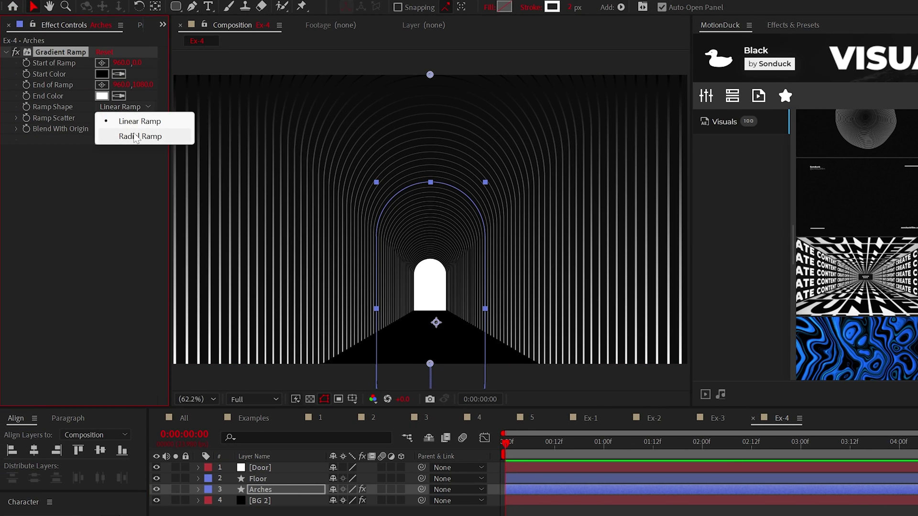
pyautogui.click(135, 137)
pyautogui.moveTo(430, 75); pyautogui.dragTo(430, 179)
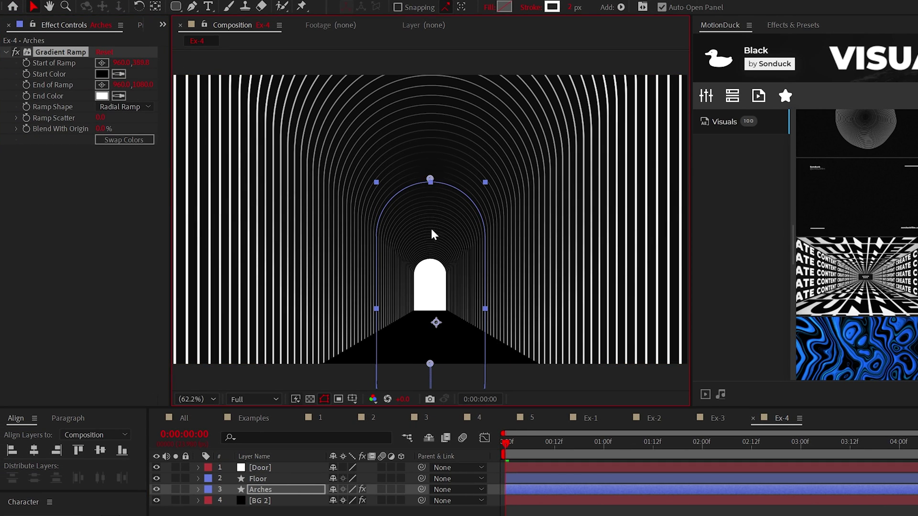
pyautogui.moveTo(432, 234); pyautogui.dragTo(431, 285)
# Swap the Arches ramp's colors and extend its end point beyond the frame's lower-right corner, to about 1968, 1092.
pyautogui.click(124, 140)
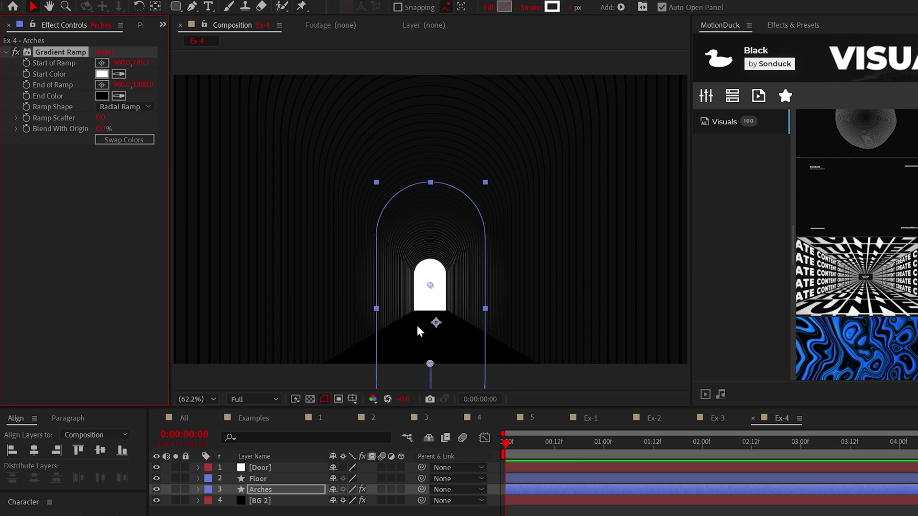
pyautogui.press(',')
pyautogui.moveTo(431, 335); pyautogui.dragTo(648, 338)
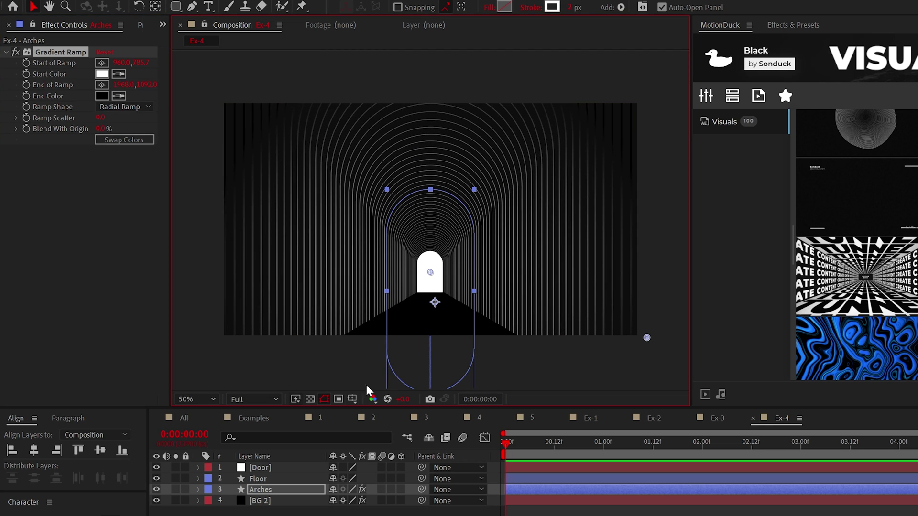
pyautogui.click(206, 401)
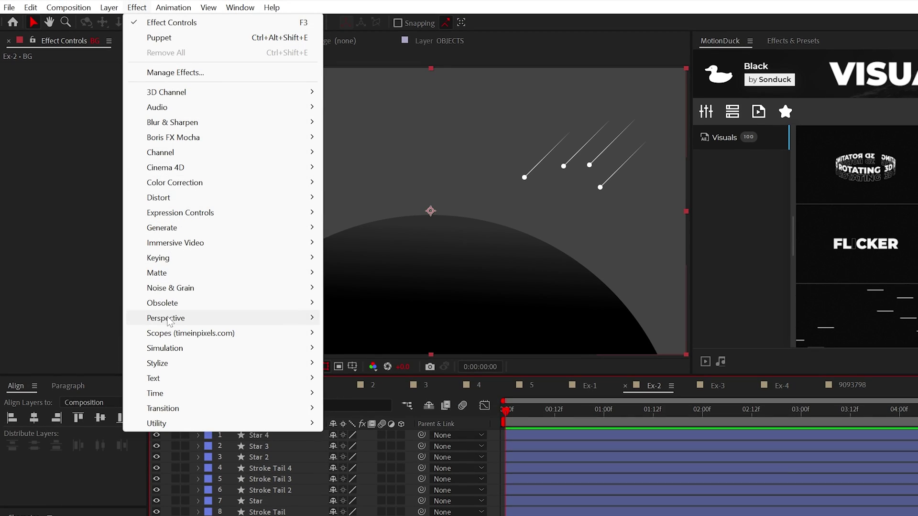
# Apply CC Spotlight to Ex-2's BG layer, aiming it at about 1346, 662 from far outside the upper-right corner.
pyautogui.moveTo(163, 317)
pyautogui.click(381, 410)
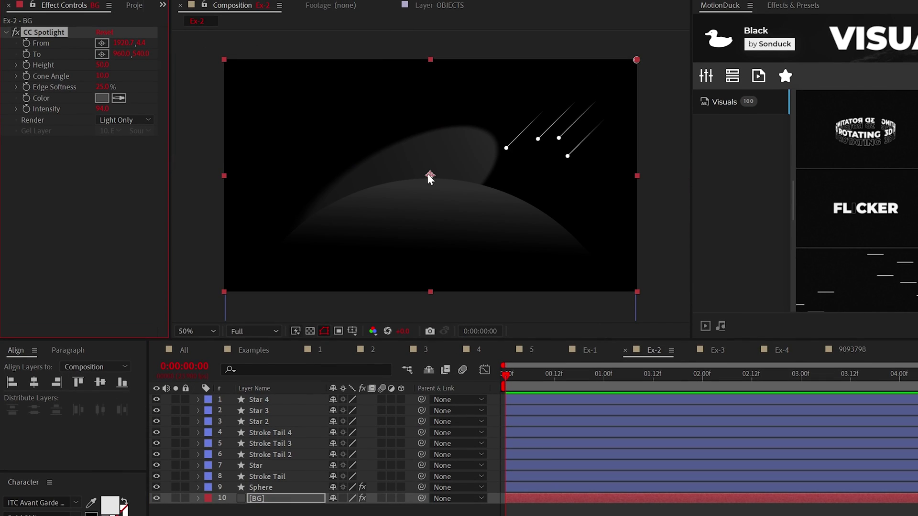
pyautogui.moveTo(429, 175); pyautogui.dragTo(513, 202)
pyautogui.moveTo(636, 61); pyautogui.dragTo(765, 0)
pyautogui.scroll(-1, 600, 79)
pyautogui.moveTo(599, 77); pyautogui.dragTo(696, 1)
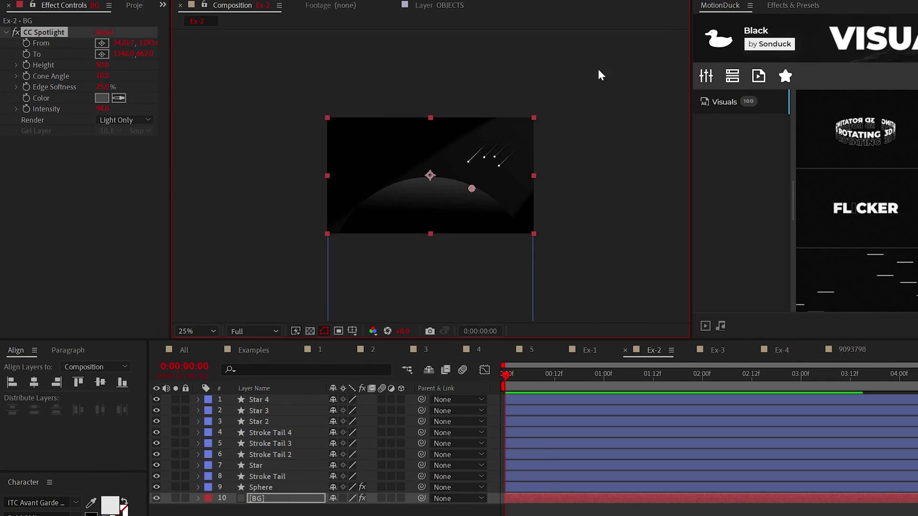
pyautogui.press('.')
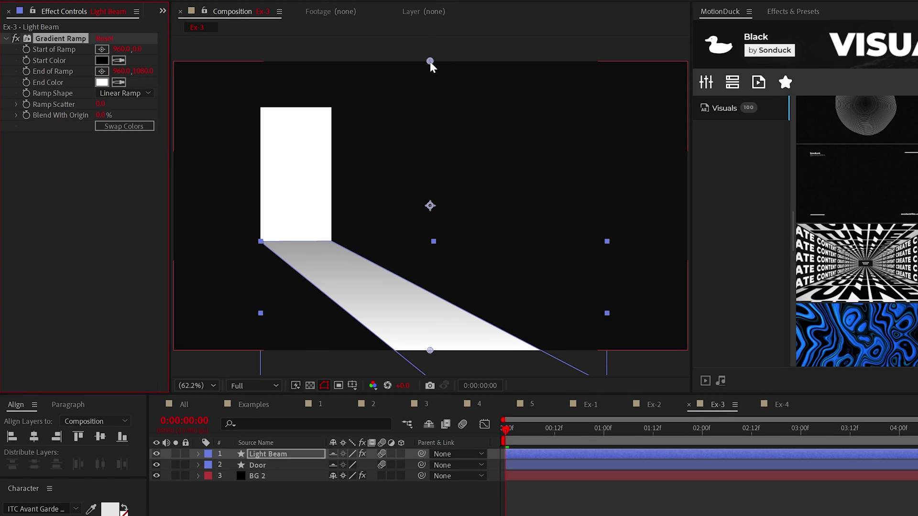
# Swap the Ex-3 Light Beam's ramp colors, extend the fade from the door base past the frame's lower edge, and review the shaded scenes.
pyautogui.click(122, 142)
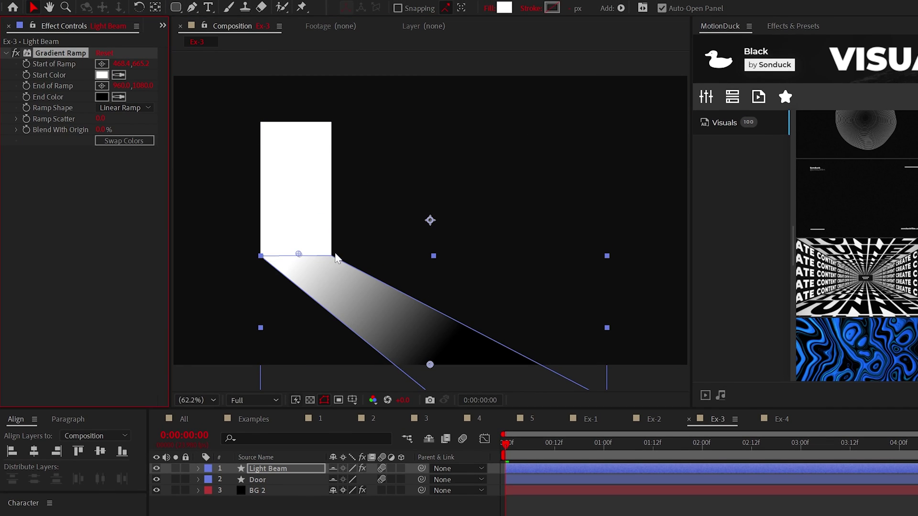
pyautogui.moveTo(429, 366); pyautogui.dragTo(511, 403)
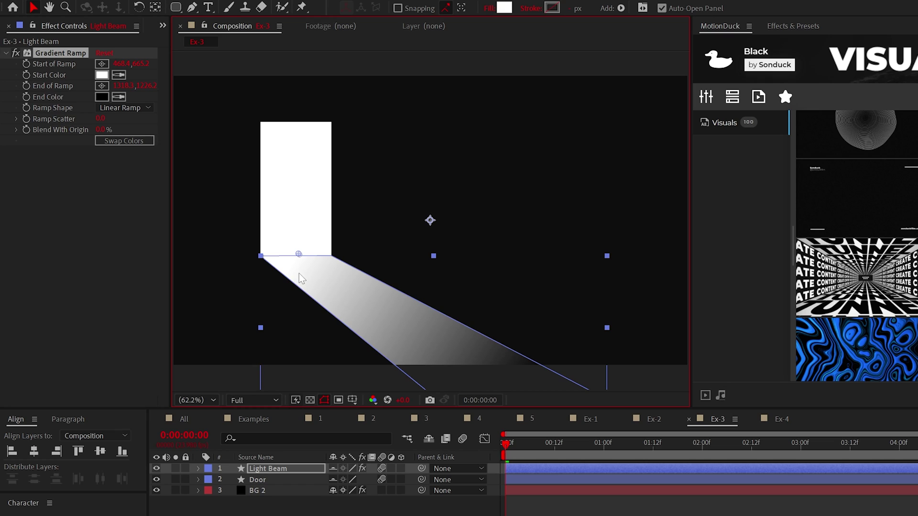
pyautogui.click(429, 500)
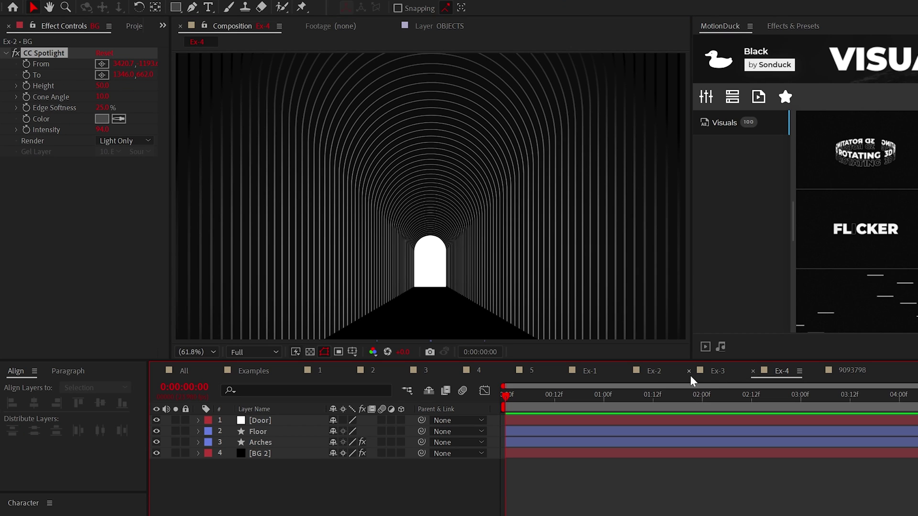
pyautogui.click(643, 373)
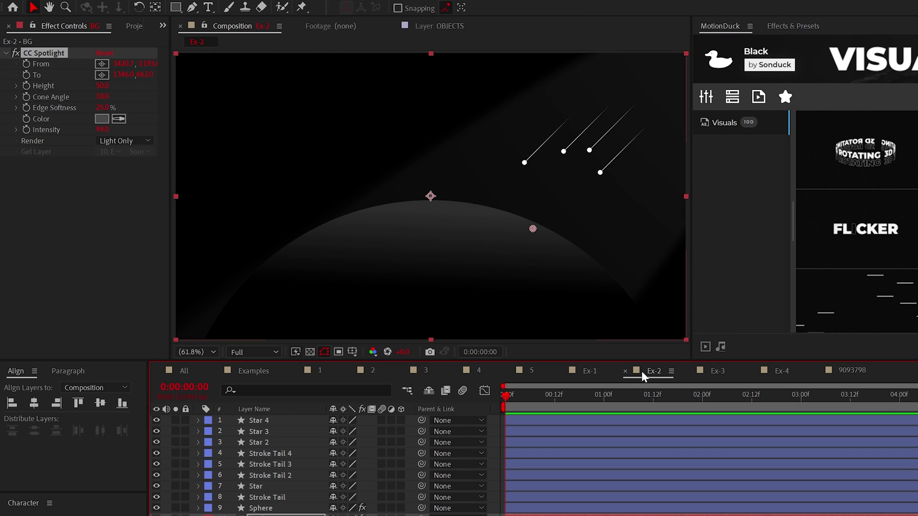
pyautogui.click(715, 373)
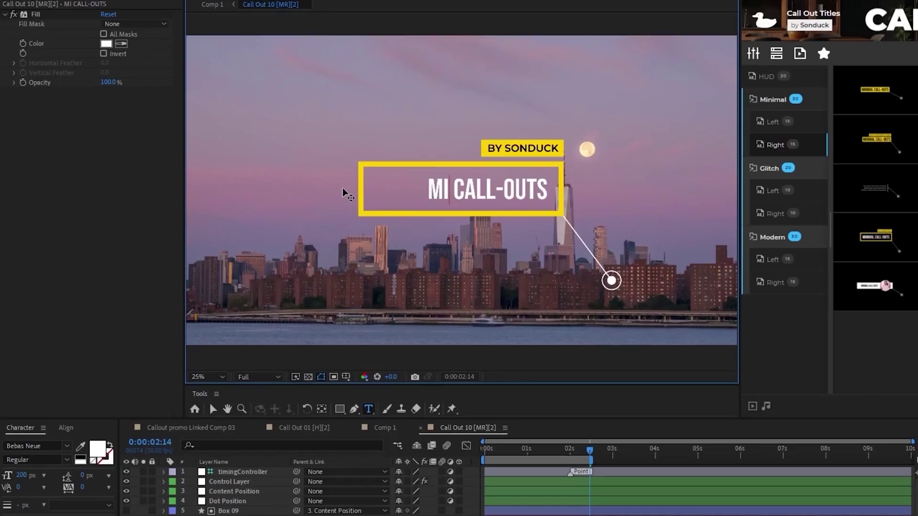
# Complete the call-out title as MINIMAL CALL-OUTS and adjust the Control Layer's effect values.
pyautogui.write('NIMAL')
pyautogui.click(229, 484)
pyautogui.moveTo(125, 280); pyautogui.dragTo(5, 302)
pyautogui.moveTo(143, 281); pyautogui.dragTo(110, 282)
pyautogui.moveTo(125, 298); pyautogui.dragTo(48, 311)
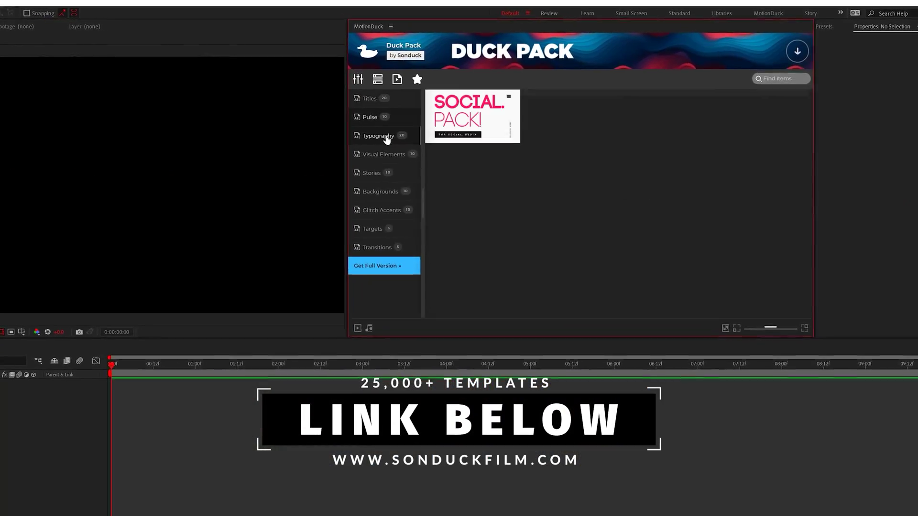
# Browse the Visual Elements and Backgrounds categories of the Duck Pack template library.
pyautogui.click(379, 156)
pyautogui.click(379, 193)
pyautogui.click(286, 245)
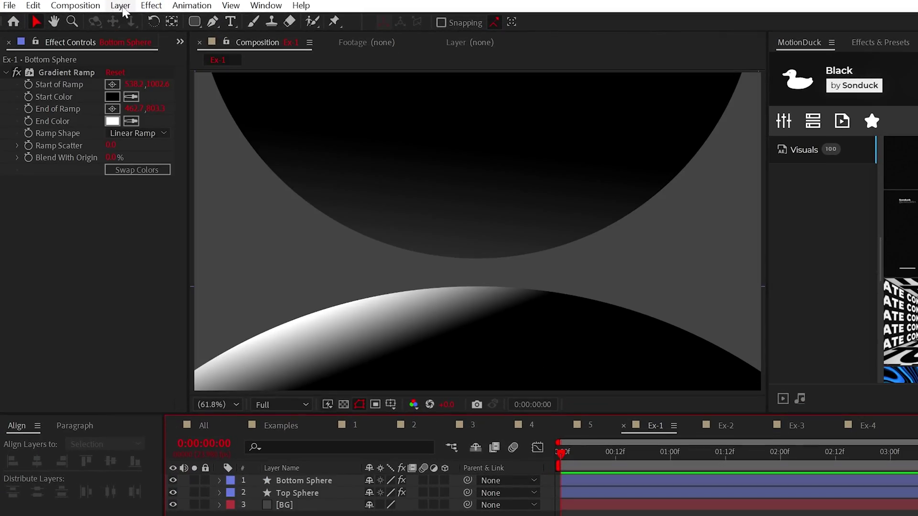
# Add an adjustment layer above the spheres in Ex-1 and apply the Noise effect to it.
pyautogui.click(113, 7)
pyautogui.moveTo(140, 25)
pyautogui.click(381, 125)
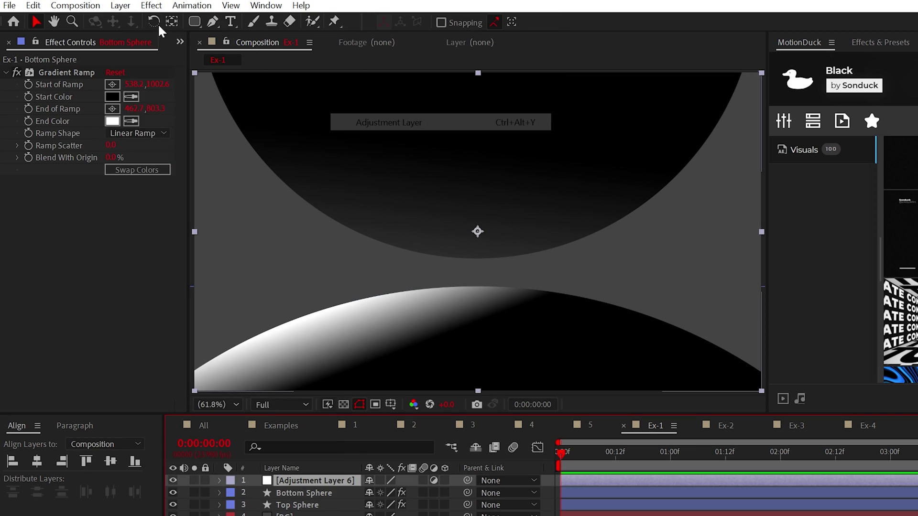
pyautogui.click(151, 5)
pyautogui.moveTo(196, 321)
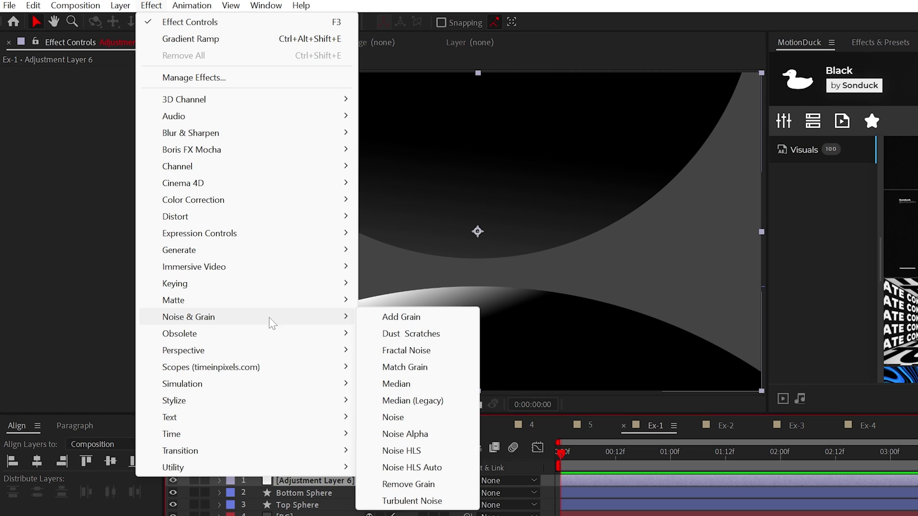
pyautogui.click(390, 416)
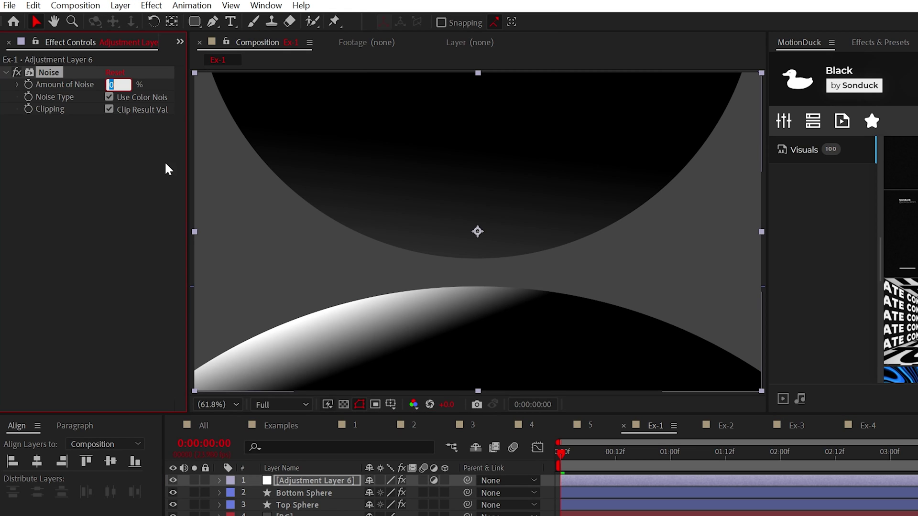
# Set the amount of noise to 12% and name the adjustment layer Noise.
pyautogui.write('12')
pyautogui.press('Return')
pyautogui.press('Return')
pyautogui.write('Noise')
pyautogui.press('Return')
# Add another adjustment layer on top, apply the Glow effect and name the layer Glow.
pyautogui.hotkey('ctrl', 'alt', 'y')
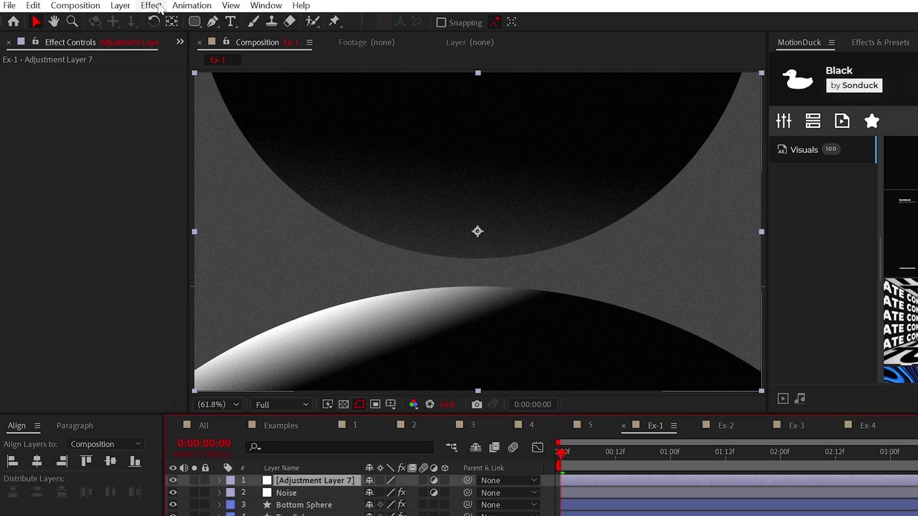
pyautogui.click(160, 7)
pyautogui.moveTo(174, 401)
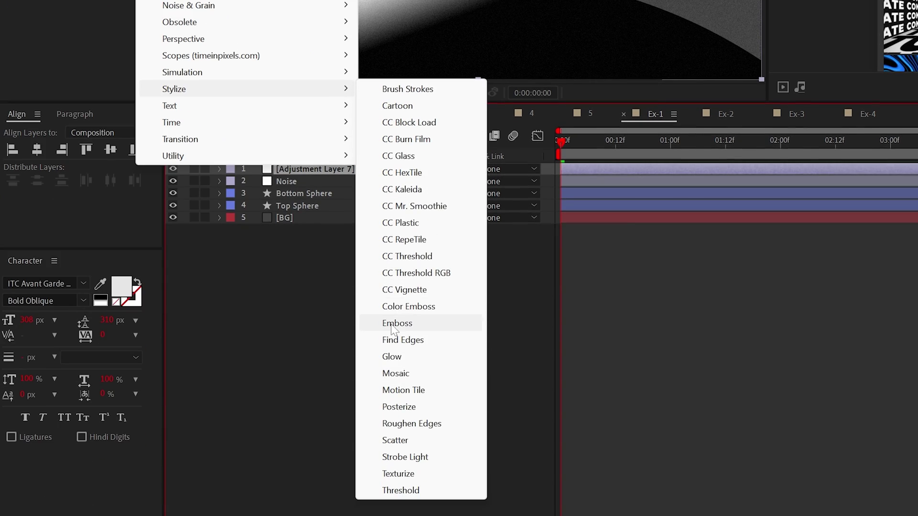
pyautogui.click(392, 356)
pyautogui.press('Return')
pyautogui.write('Glow')
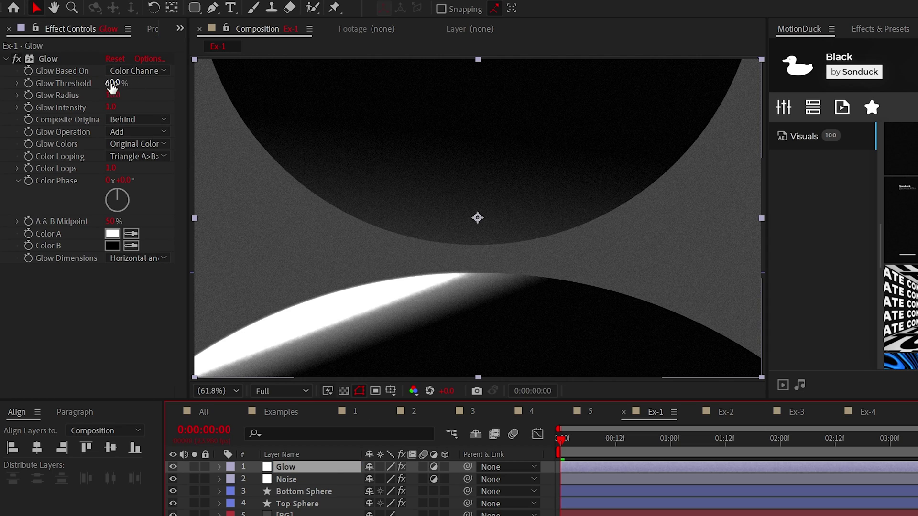
# Set the Glow effect's threshold to 100%, radius to 200 and intensity to 2.
pyautogui.moveTo(112, 86); pyautogui.dragTo(294, 96)
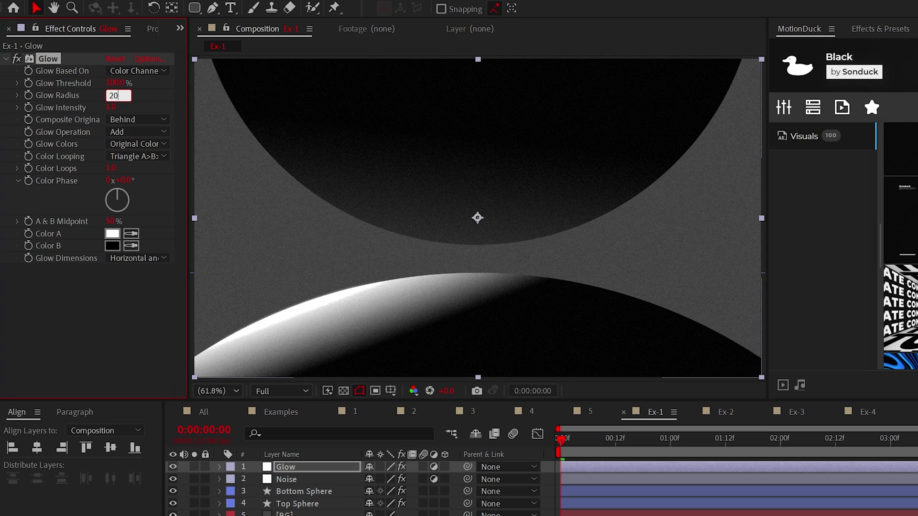
pyautogui.press('Return')
pyautogui.write('2')
pyautogui.press('Return')
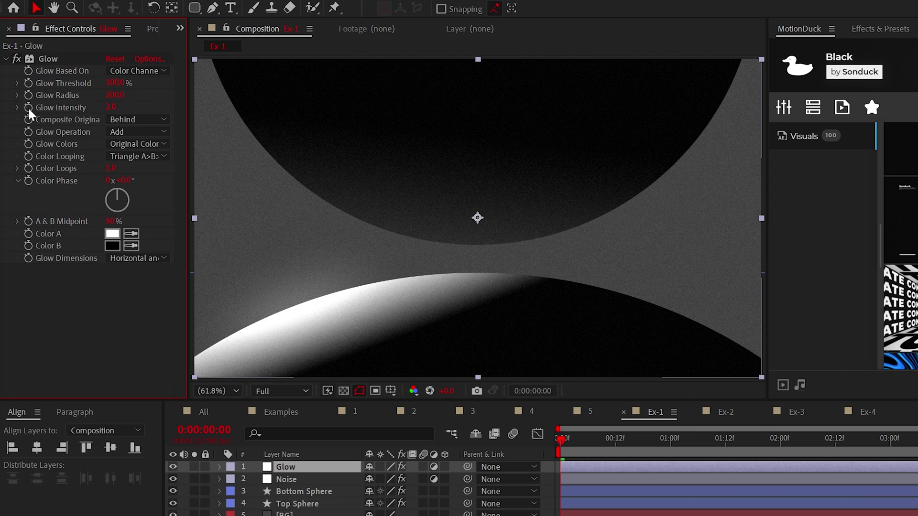
# Drive the Glow Radius with the expression wiggle(5,100) and preview the animated glow.
pyautogui.keyDown('alt'); pyautogui.click(28, 95); pyautogui.keyUp('alt')
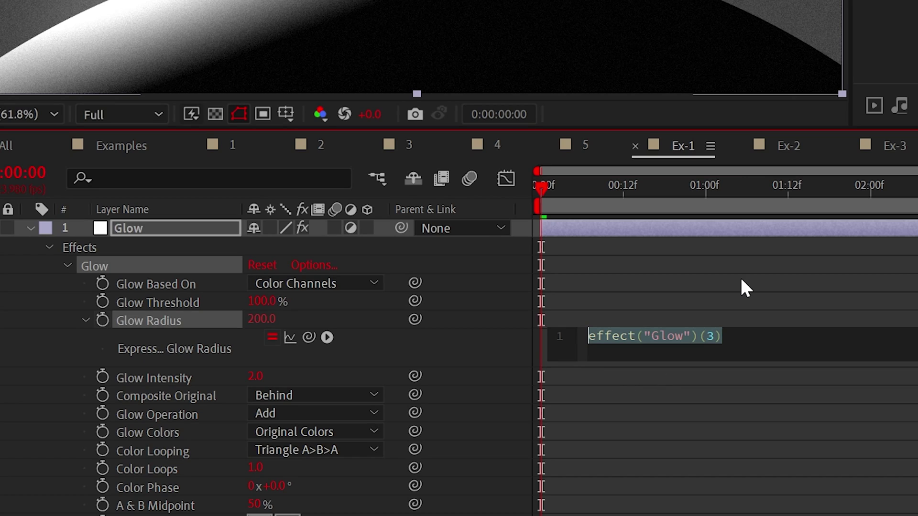
pyautogui.write('wiggl')
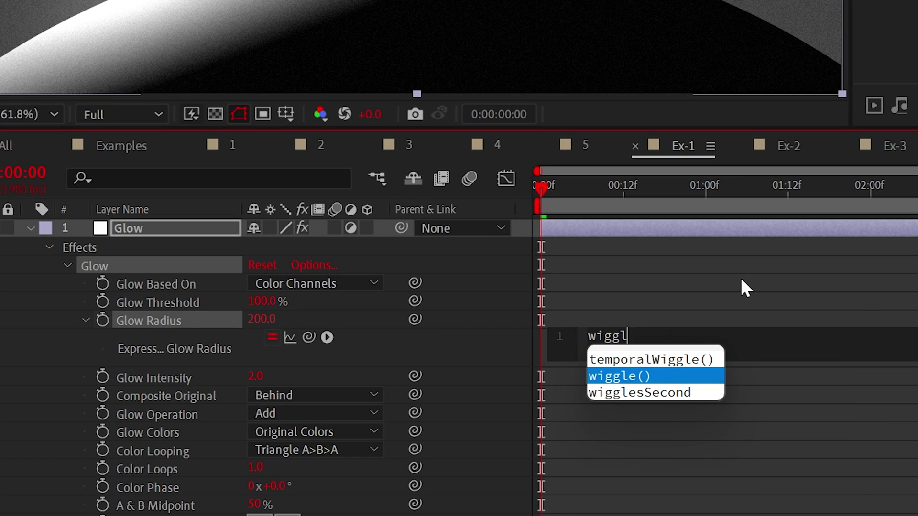
pyautogui.press('Return')
pyautogui.write('5,1')
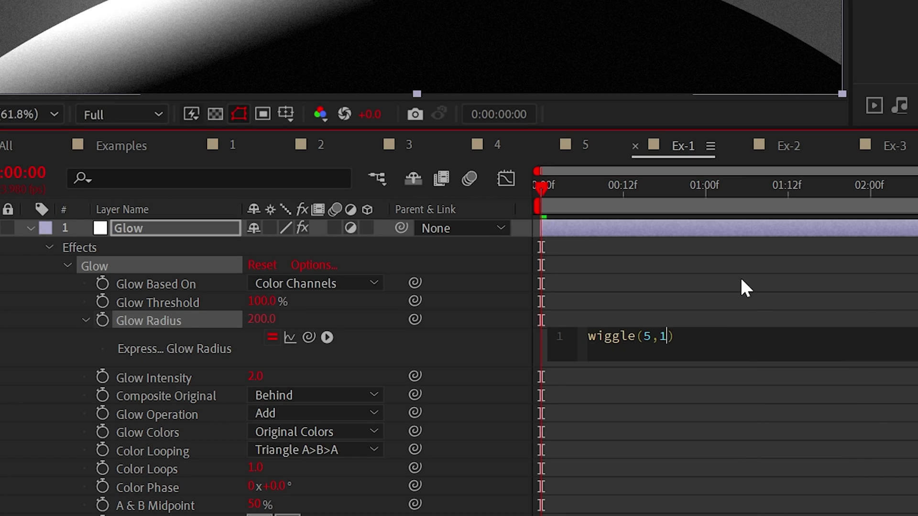
pyautogui.write('00')
pyautogui.click(373, 502)
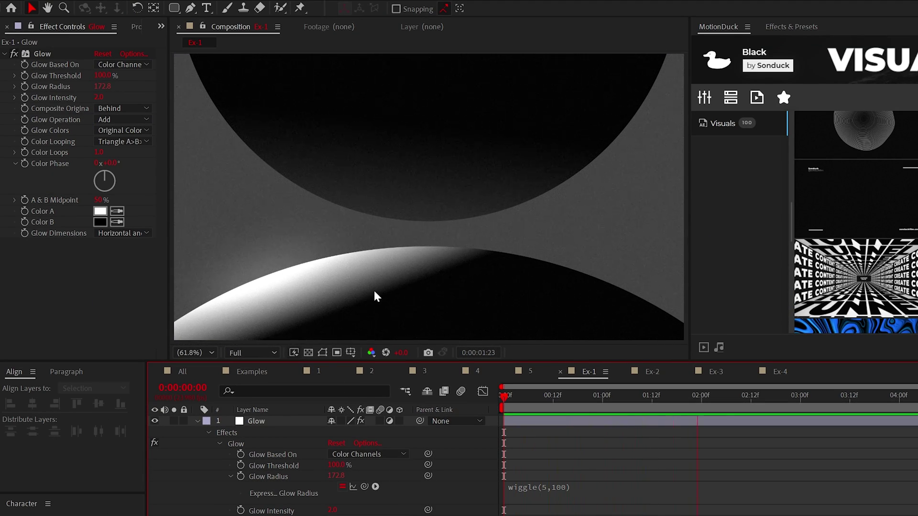
# Try stacking a duplicate of the Glow effect at frame 18, and undo the duplication.
pyautogui.click(577, 394)
pyautogui.click(59, 56)
pyautogui.hotkey('ctrl', 'd')
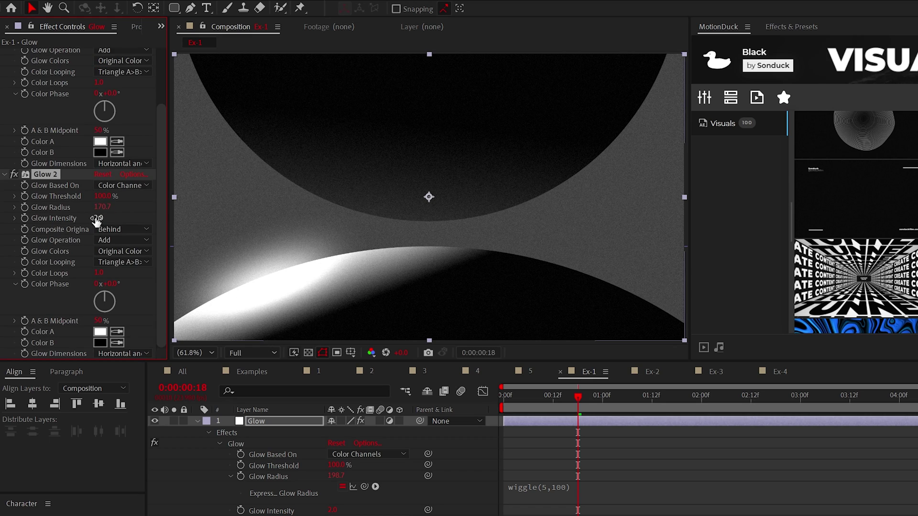
pyautogui.hotkey('ctrl', 'z')
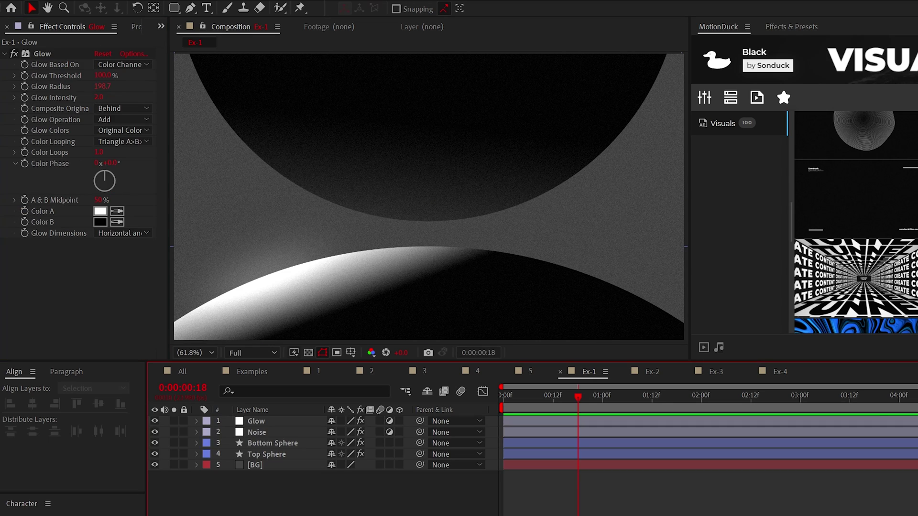
# Add an adjustment layer with the Brightness & Contrast effect above Glow and name it Flicker.
pyautogui.hotkey('ctrl', 'alt', 'y')
pyautogui.click(136, 6)
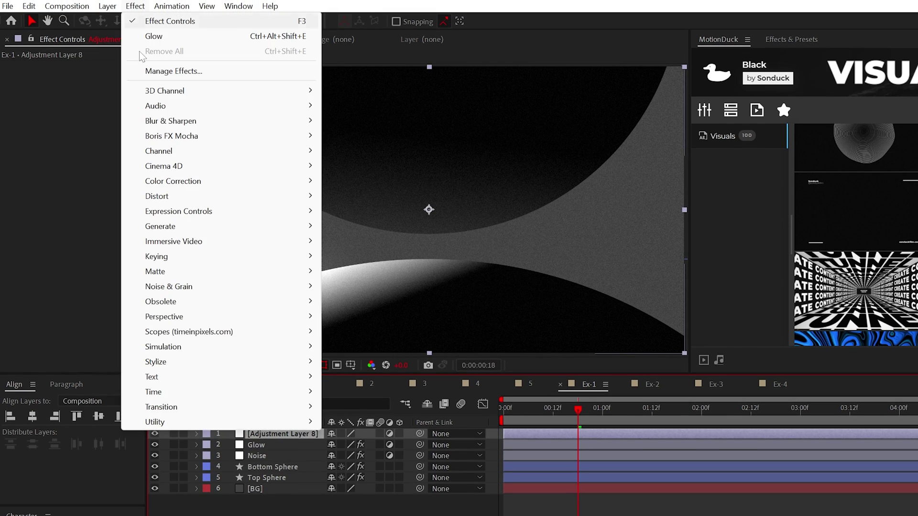
pyautogui.moveTo(191, 182)
pyautogui.click(368, 241)
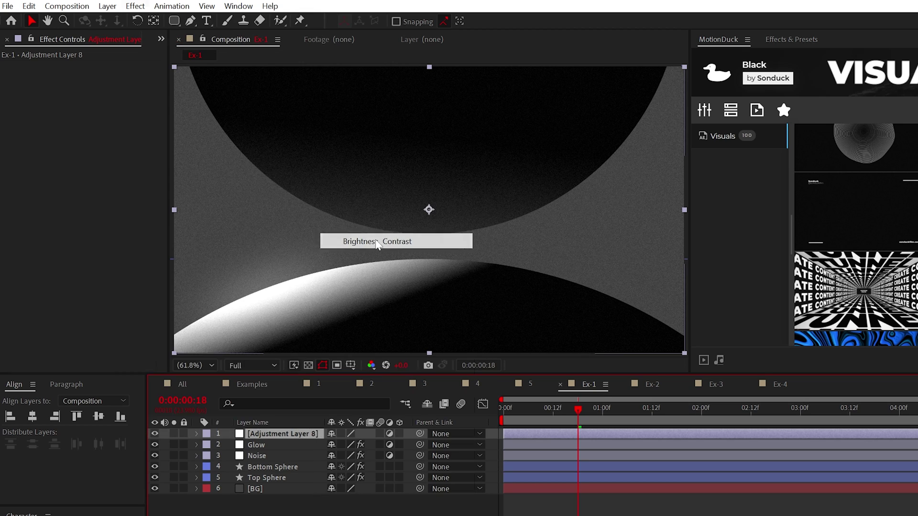
pyautogui.click(275, 423)
pyautogui.click(276, 433)
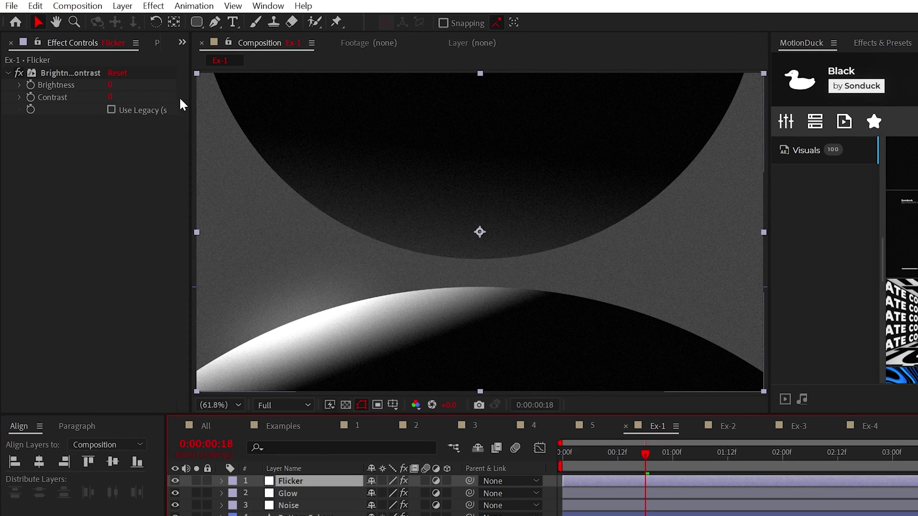
# Drive the Flicker layer's Brightness with the expression wiggle(4,30) and preview the flicker.
pyautogui.keyDown('alt'); pyautogui.click(32, 84); pyautogui.keyUp('alt')
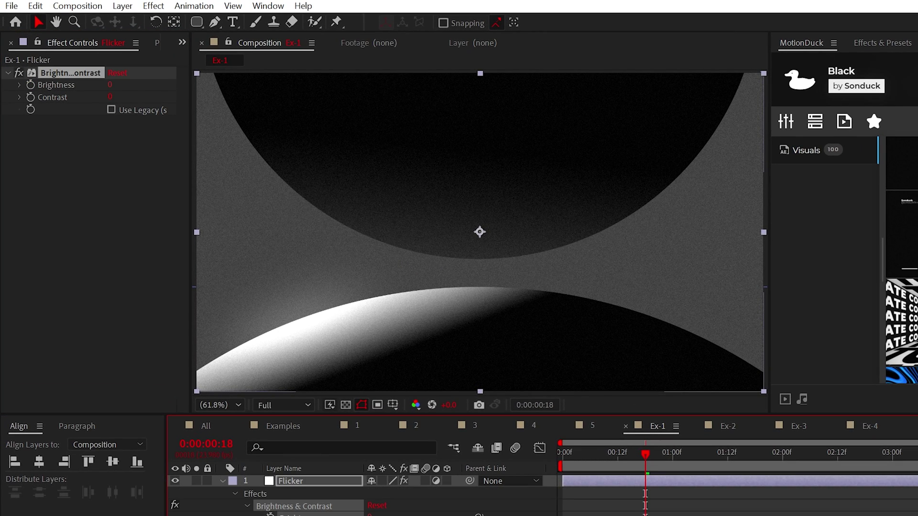
pyautogui.write('wiggle')
pyautogui.press('Return')
pyautogui.write('4,30')
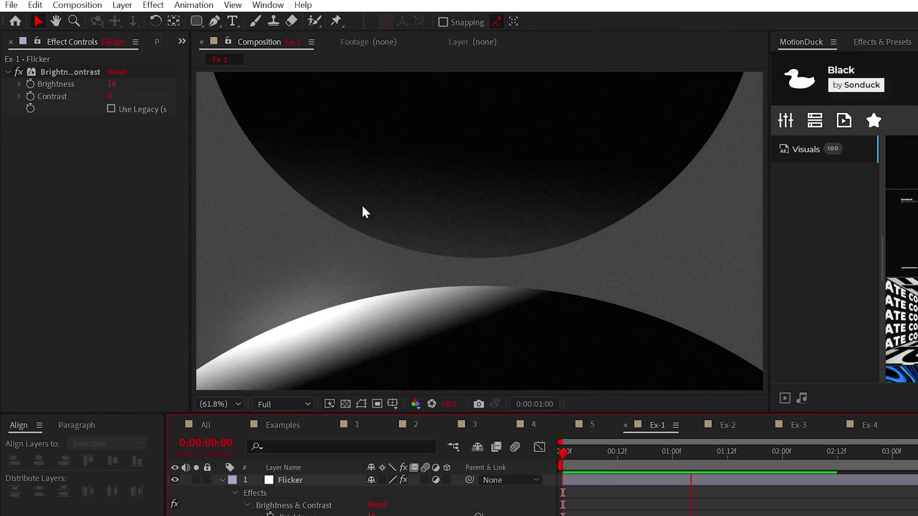
pyautogui.press('space')
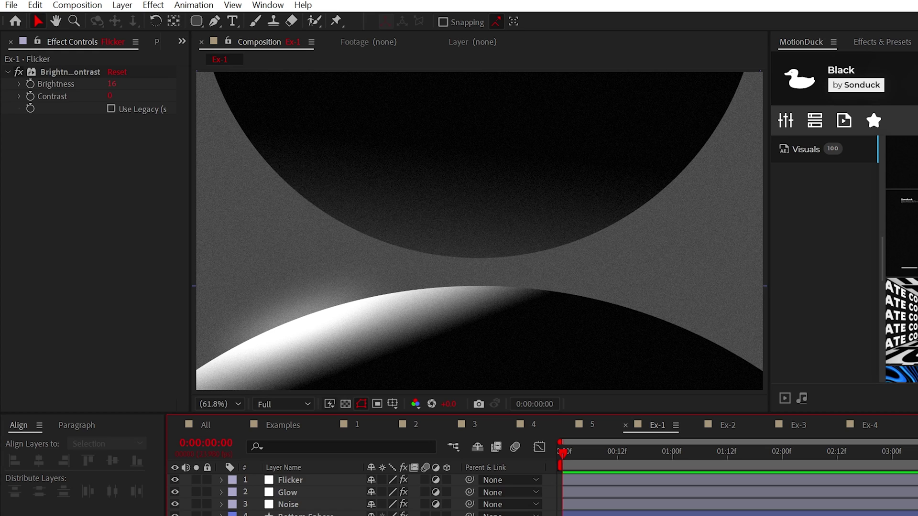
# Add an adjustment layer with the Posterize effect at level 9 and name it Posterize.
pyautogui.hotkey('ctrl', 'alt', 'y')
pyautogui.click(155, 6)
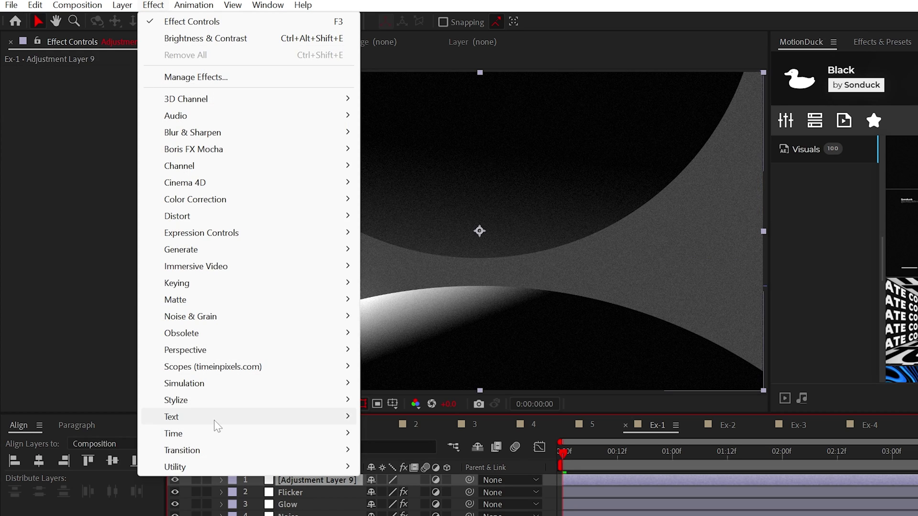
pyautogui.moveTo(213, 400)
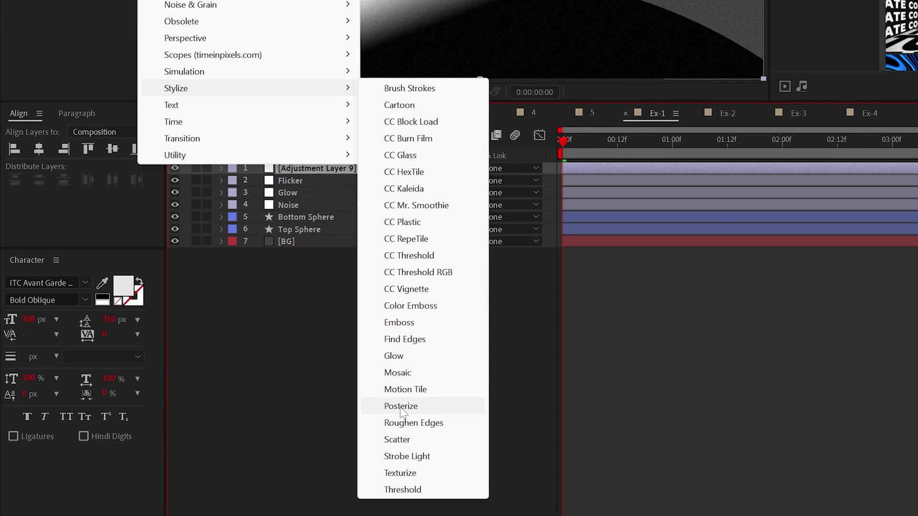
pyautogui.click(404, 408)
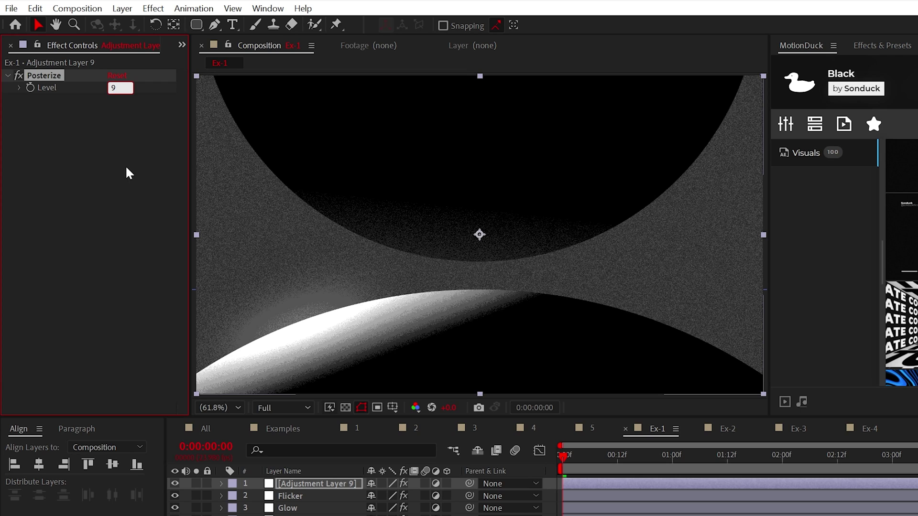
pyautogui.click(128, 173)
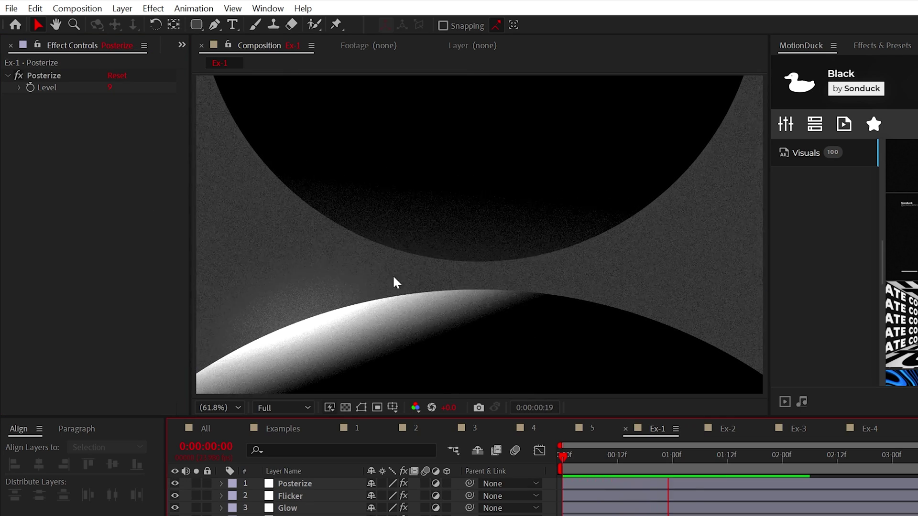
# Add a top adjustment layer with the Posterize Time effect and name it Time.
pyautogui.hotkey('ctrl', 'alt', 'y')
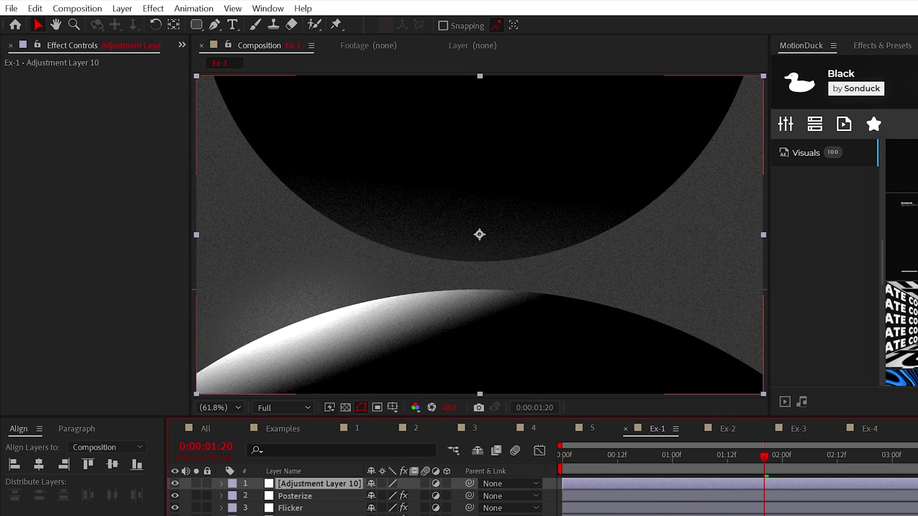
pyautogui.click(153, 8)
pyautogui.moveTo(199, 441)
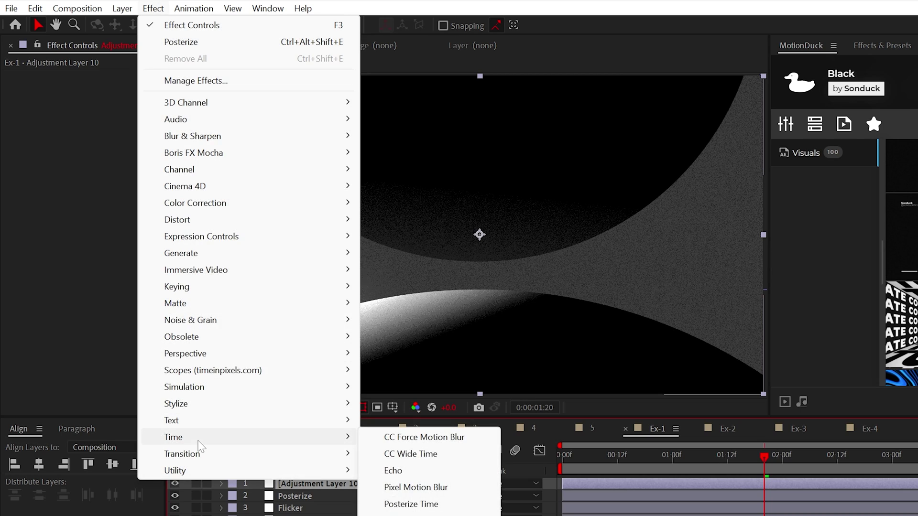
pyautogui.click(412, 298)
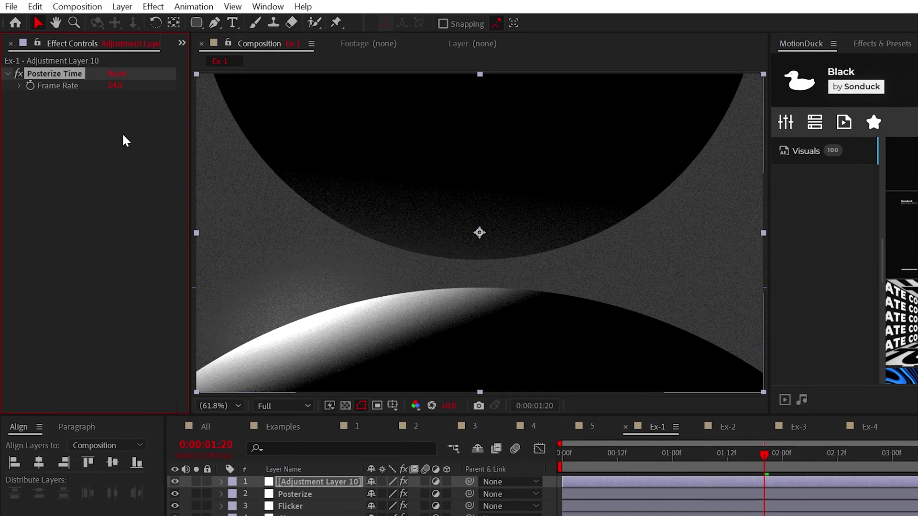
pyautogui.click(149, 217)
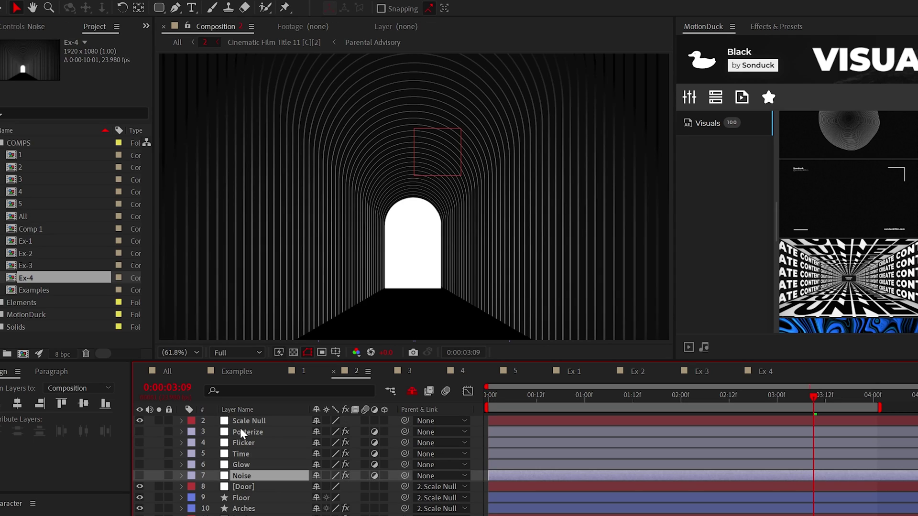
# Select composition 2's adjustment layers from Noise to Posterize, and turn on visibility for composition 5's Posterize through Noise layers.
pyautogui.keyDown('shift'); pyautogui.click(240, 432); pyautogui.keyUp('shift')
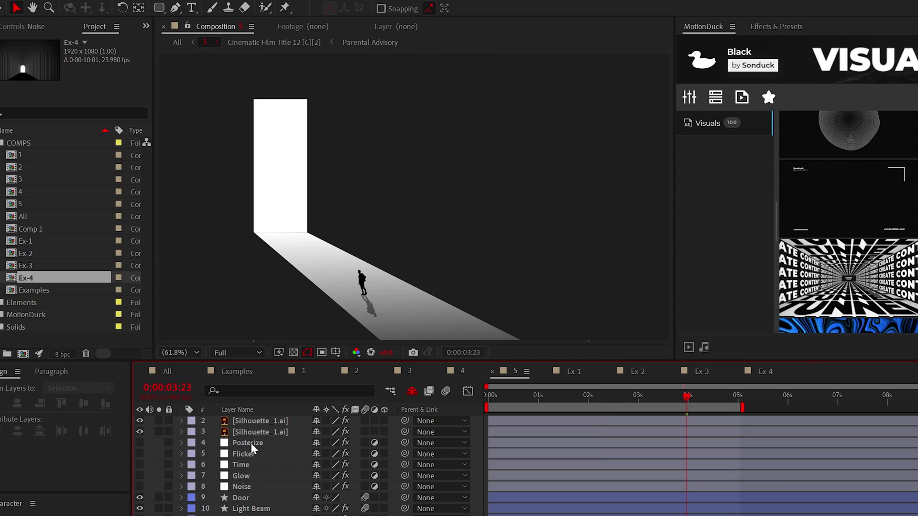
pyautogui.click(251, 443)
pyautogui.keyDown('shift'); pyautogui.click(240, 487); pyautogui.keyUp('shift')
pyautogui.click(140, 486)
pyautogui.click(139, 486)
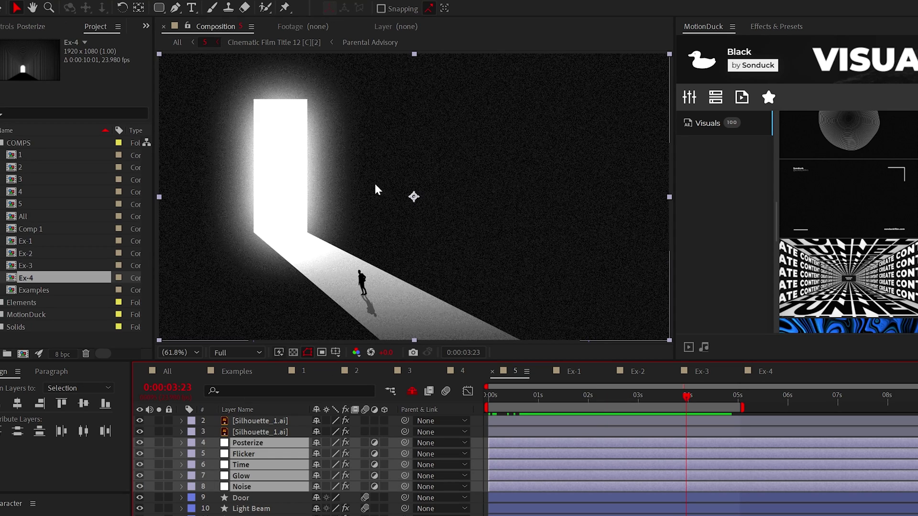
# Turn on visibility for the Posterize, Flicker, Time and Noise layers in composition 4 and preview the result.
pyautogui.click(462, 372)
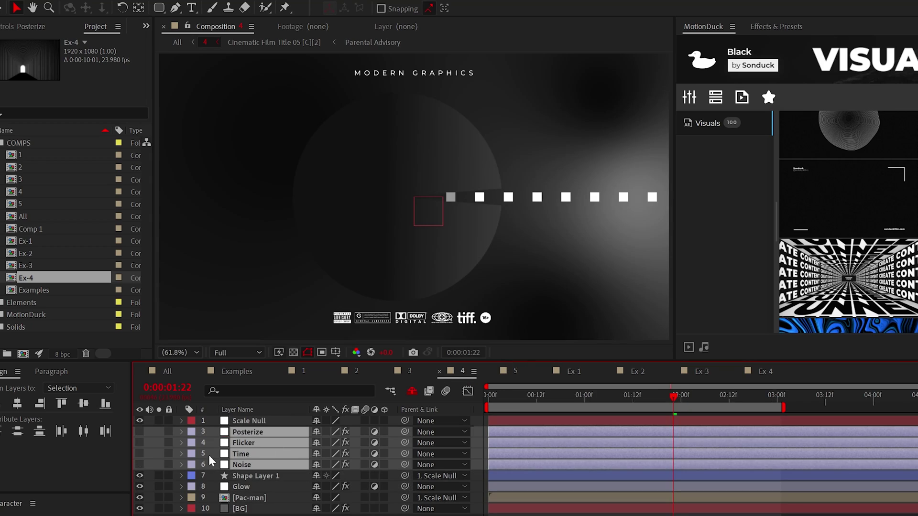
pyautogui.click(139, 435)
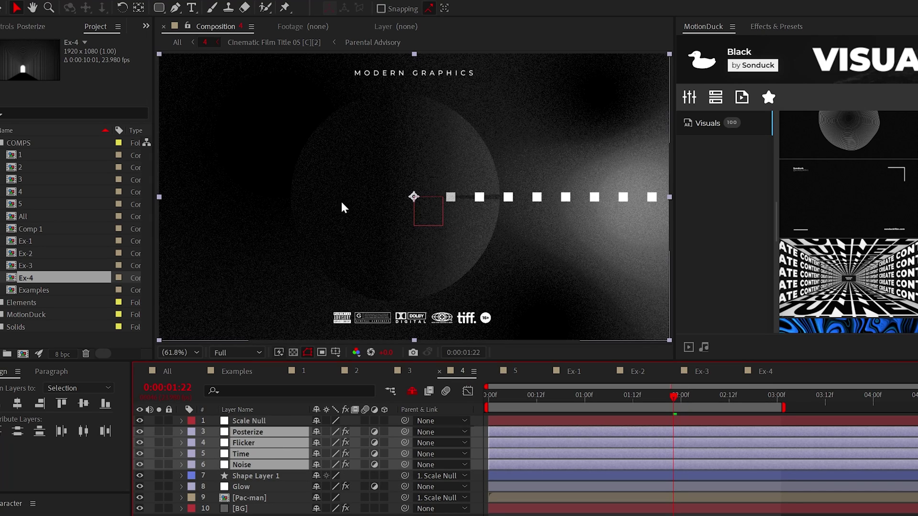
pyautogui.press('space')
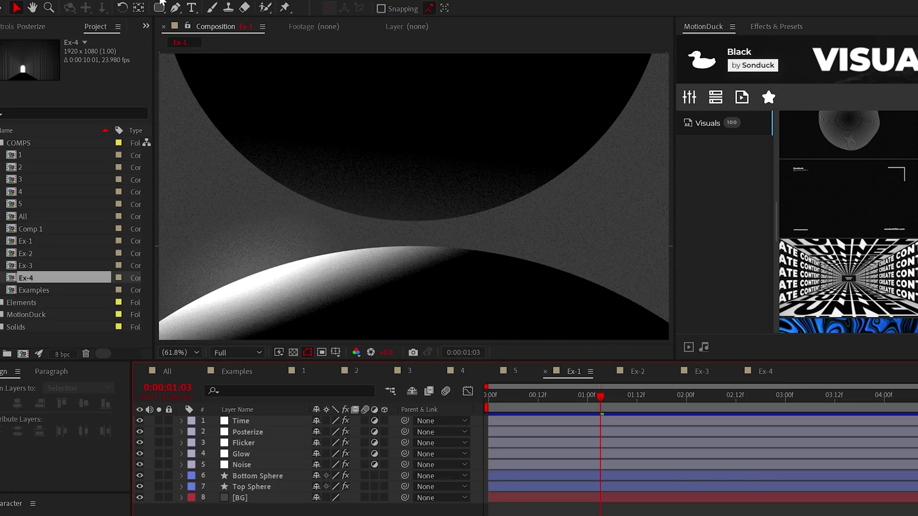
# Add a null object to Ex-1 and parent the Bottom Sphere and Top Sphere layers to it.
pyautogui.click(93, 0)
pyautogui.moveTo(74, 7)
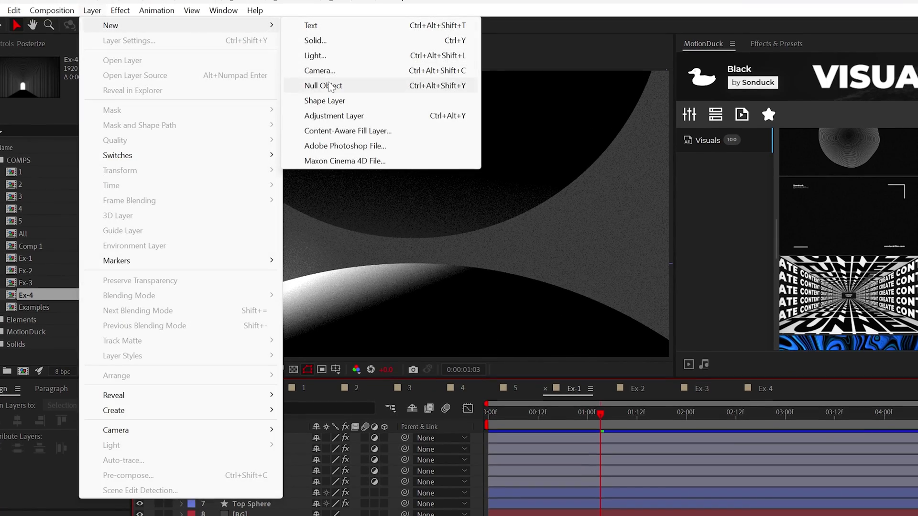
pyautogui.click(421, 65)
pyautogui.click(239, 505)
pyautogui.keyDown('shift'); pyautogui.click(251, 514); pyautogui.keyUp('shift')
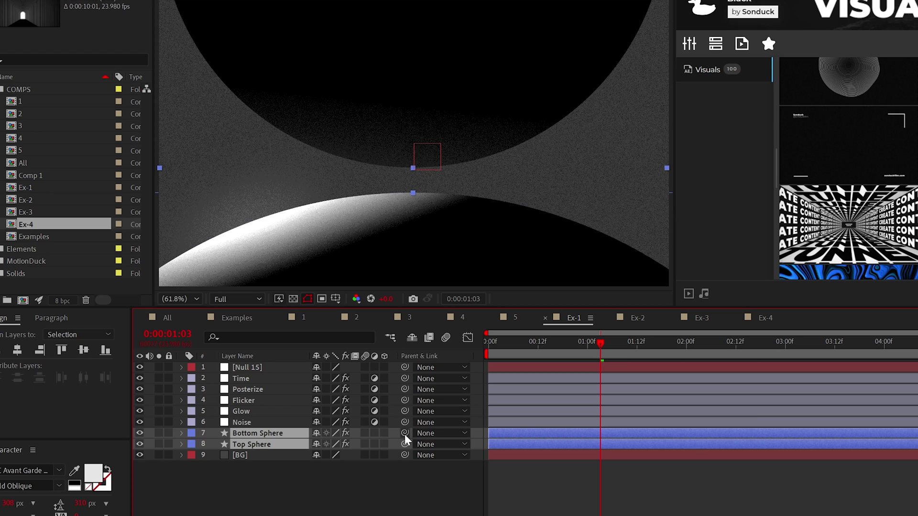
pyautogui.moveTo(405, 437); pyautogui.dragTo(243, 374)
# Keyframe the null's Scale at the composition's start and increase it at 0:00:04:11 for a slow push-in on the spheres.
pyautogui.click(244, 369)
pyautogui.press('Home')
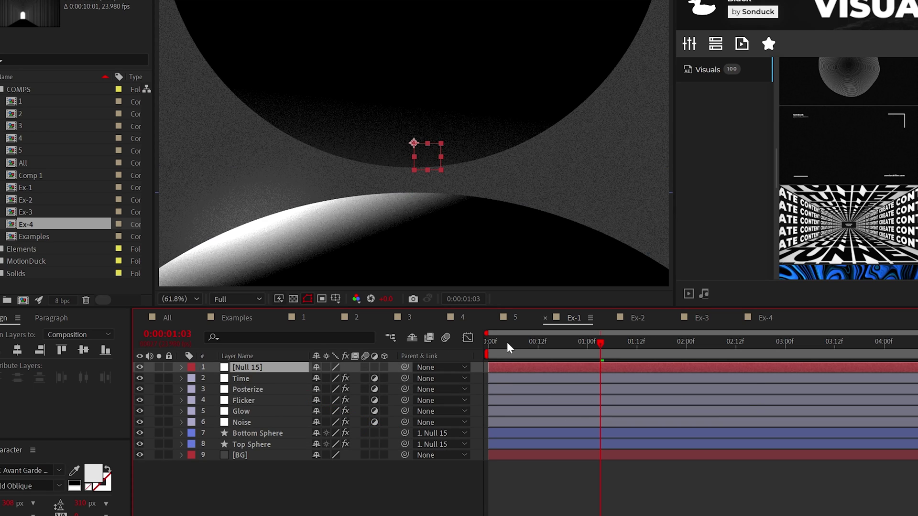
pyautogui.press('s')
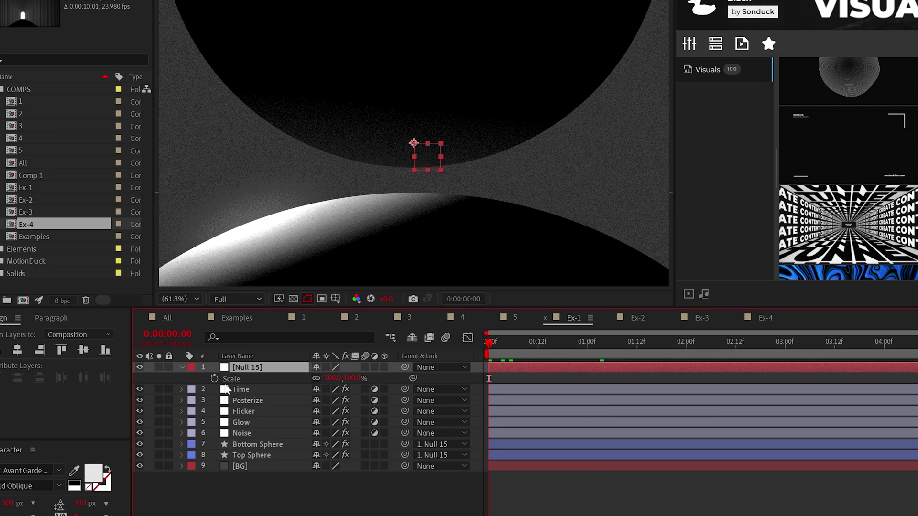
pyautogui.moveTo(517, 344); pyautogui.dragTo(917, 344)
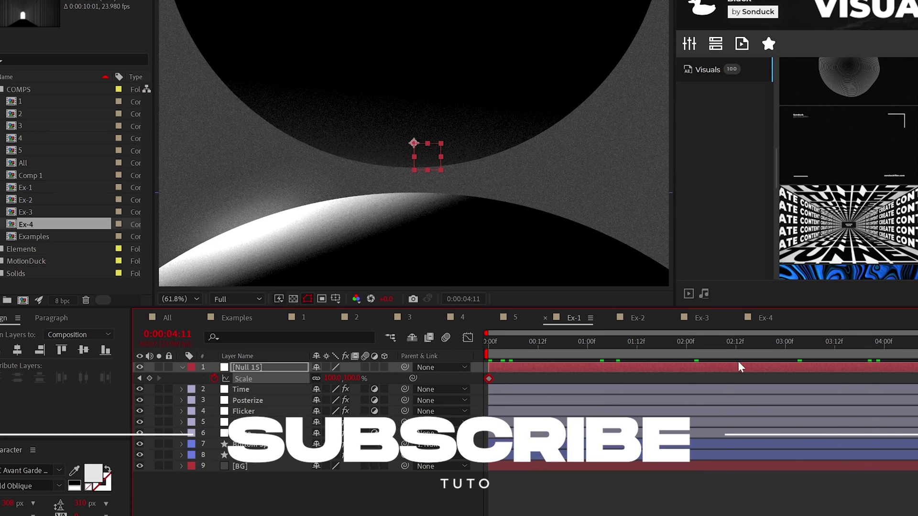
pyautogui.moveTo(332, 378); pyautogui.dragTo(350, 378)
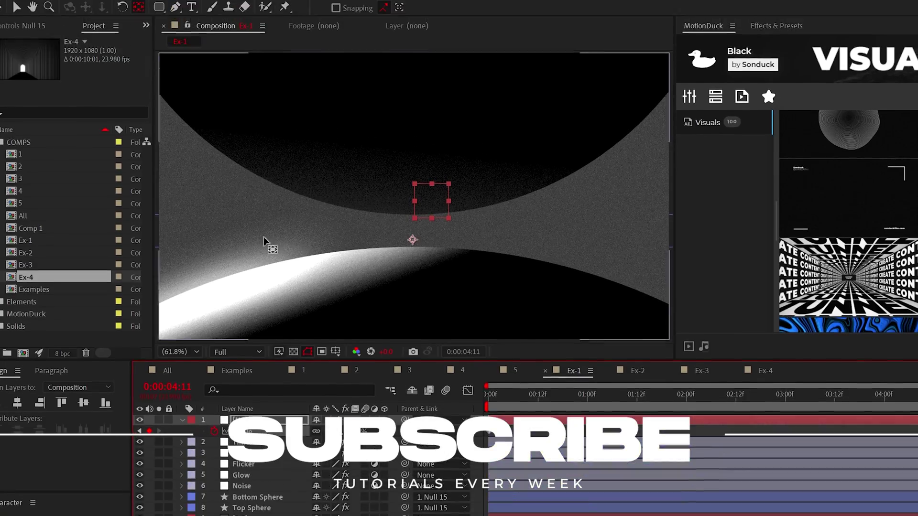